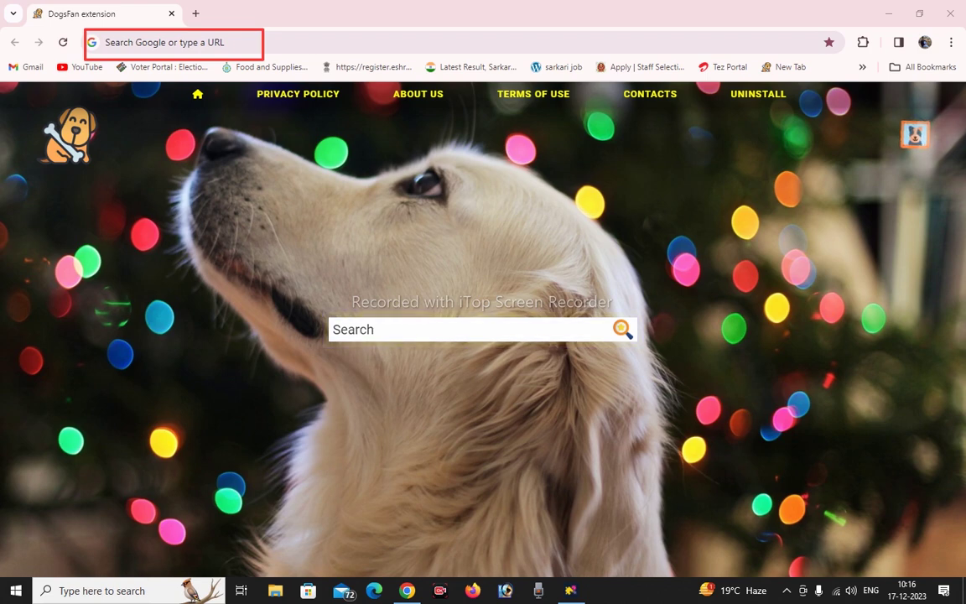
- Run a Google search for 'e district portal' from the Chrome address bar suggestions
left_click(106, 41)
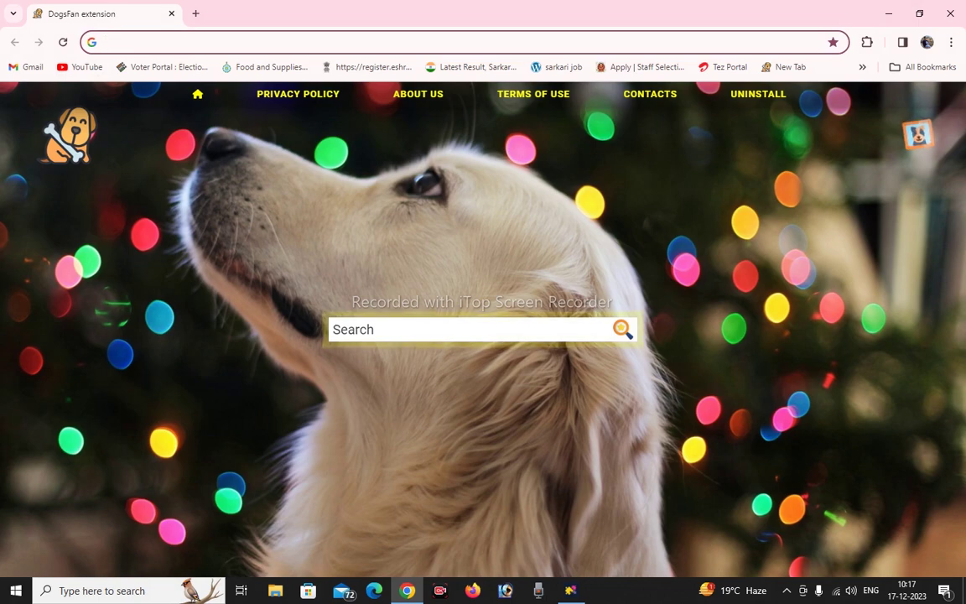
left_click(377, 42)
type("e")
left_click(164, 99)
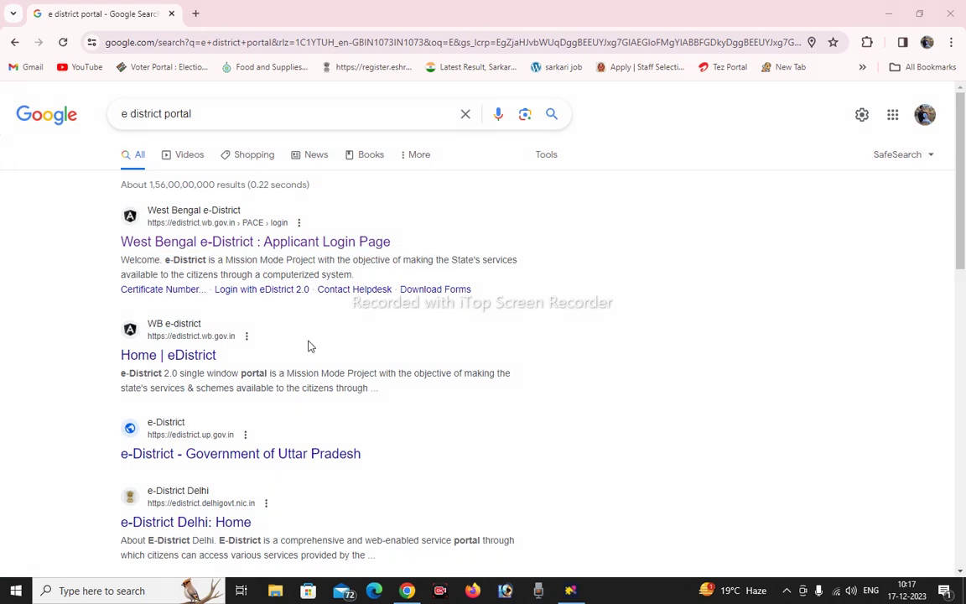
- Open the West Bengal e-District Applicant Login Page result and choose Login with eDistrict 2.0
left_click(257, 243)
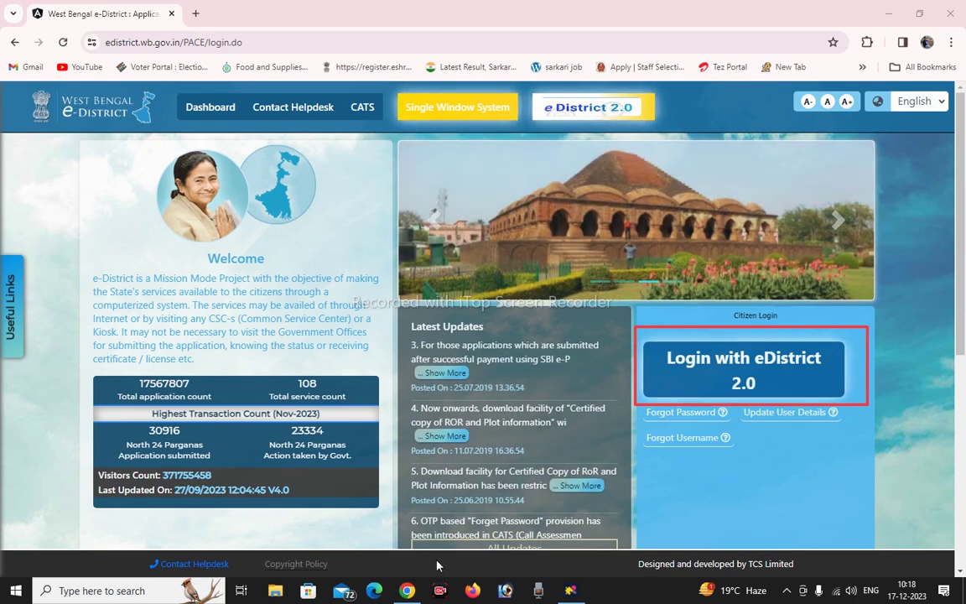
left_click(678, 345)
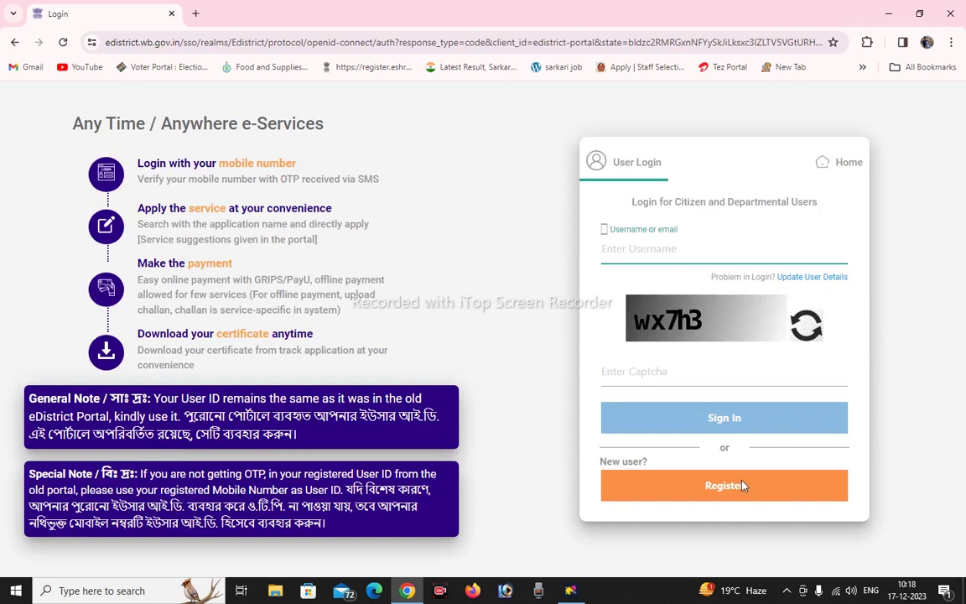
- Enter the account username and the captcha text, then sign in
left_click(622, 566)
mouse_move(593, 447)
left_mouse_down()
mouse_move(616, 470)
mouse_move(801, 513)
mouse_move(869, 507)
left_mouse_up()
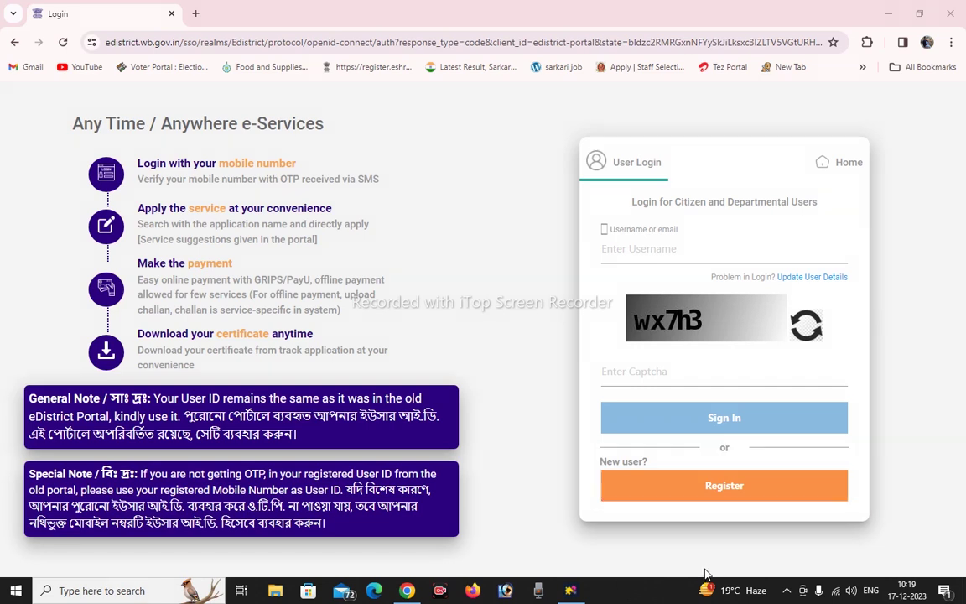
left_click(635, 250)
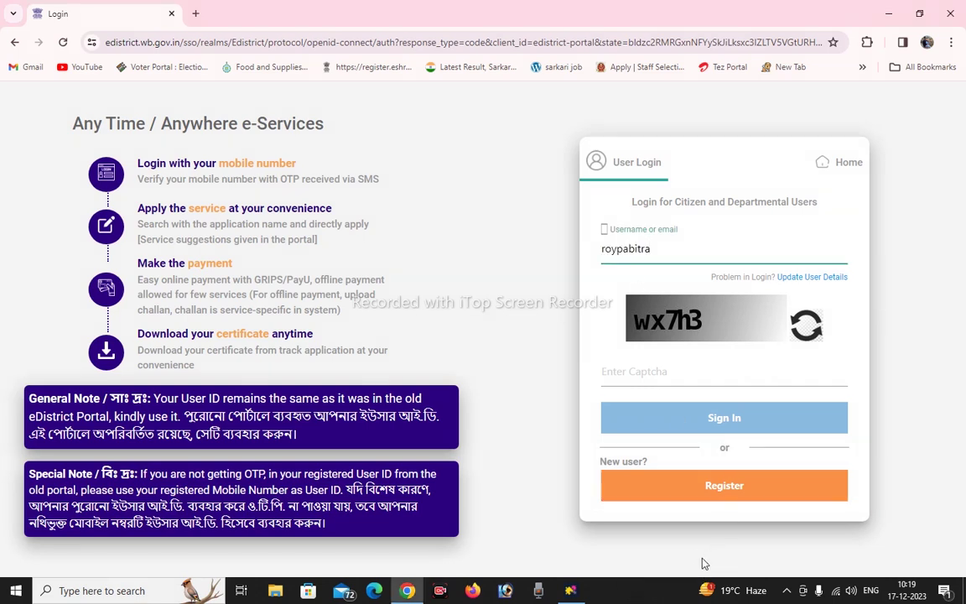
key("Tab")
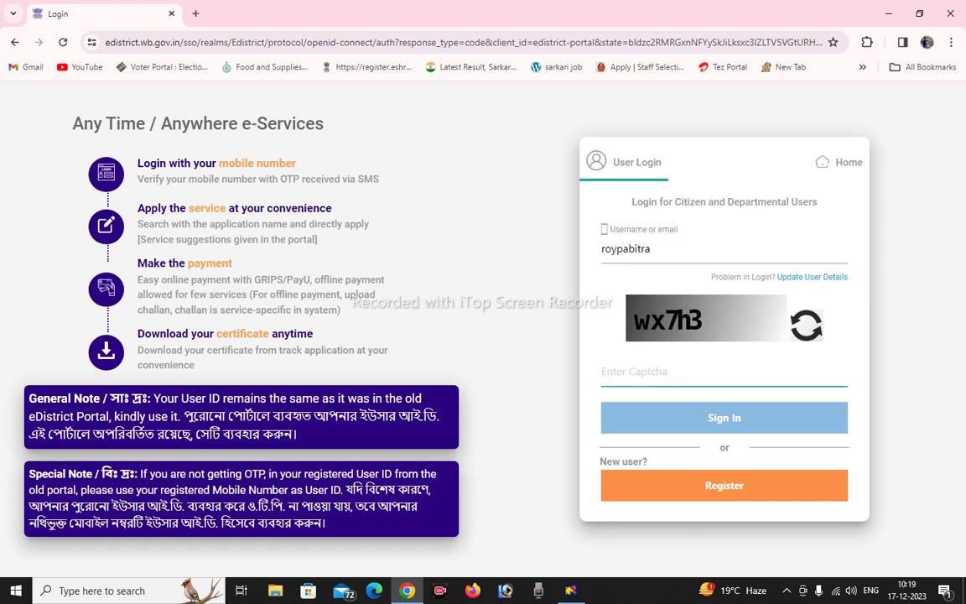
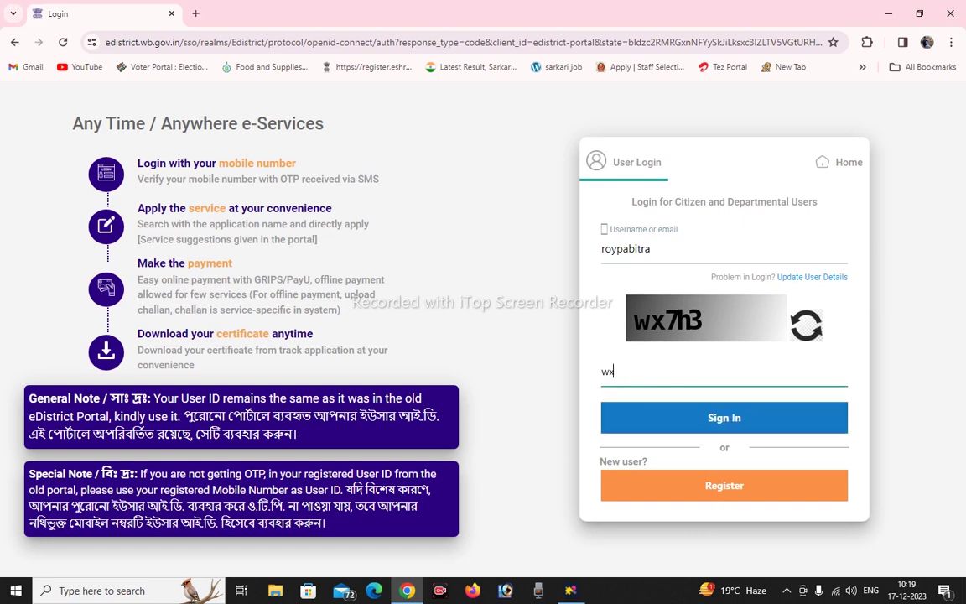
left_click(727, 424)
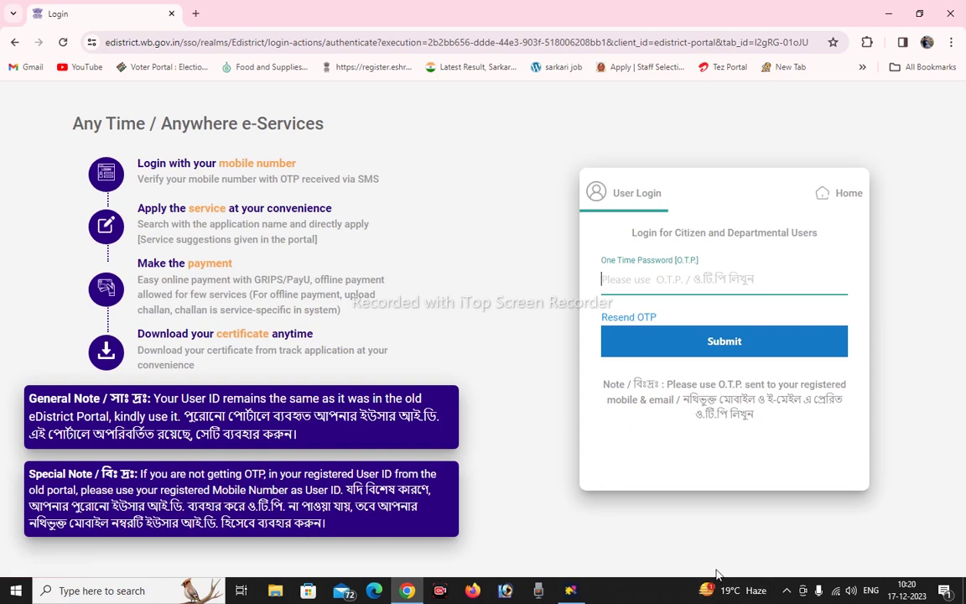
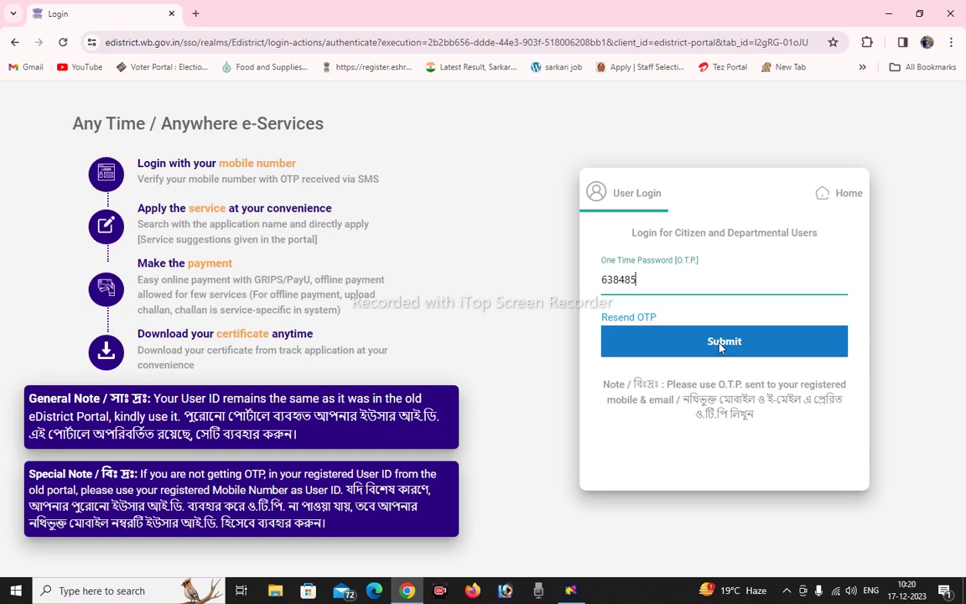
- Submit the one-time password to reach the Income Certificate applications dashboard
left_click(719, 342)
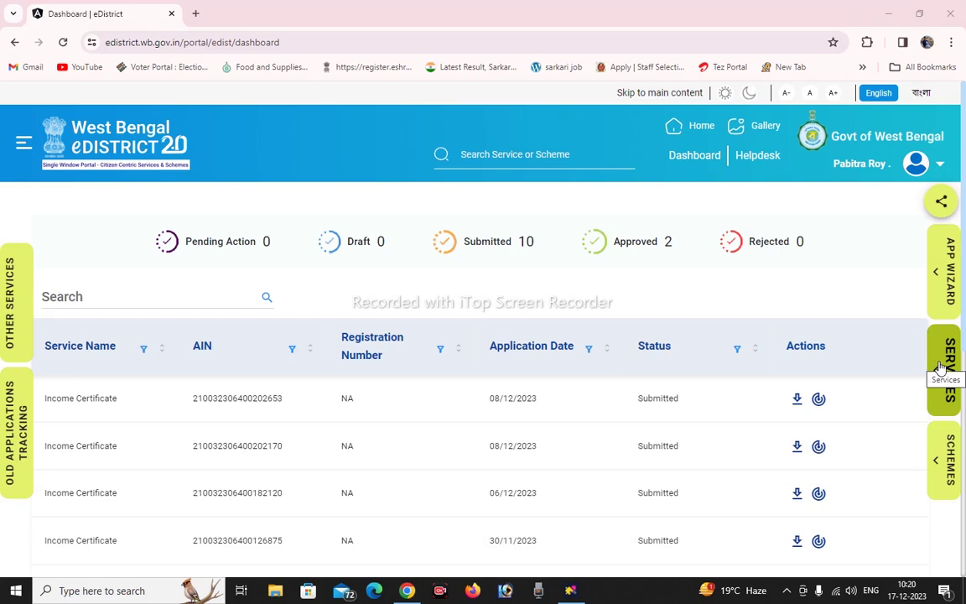
- Open Service Discovery from the SERVICES tab and show the Certificates department services
left_click(941, 368)
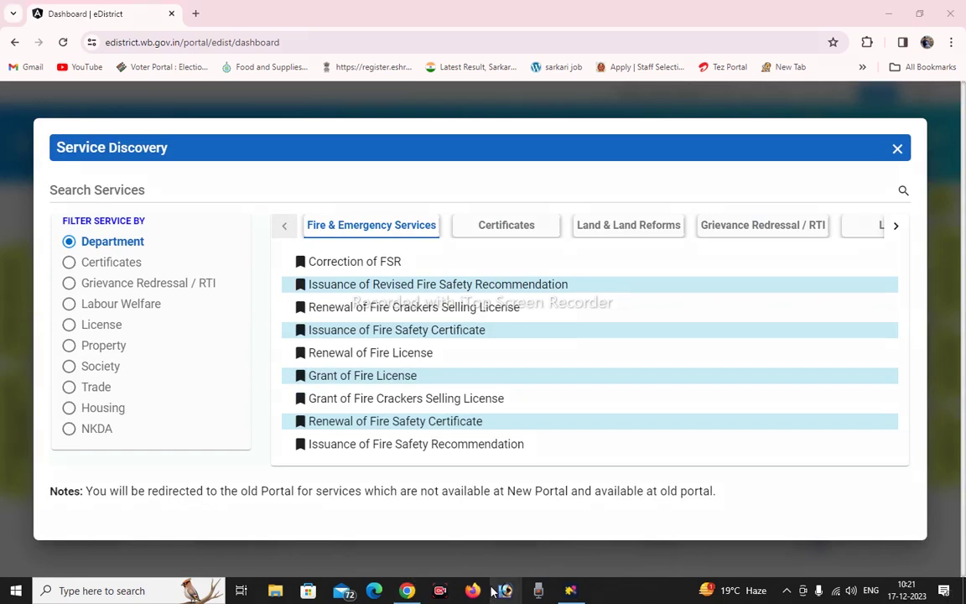
left_click_drag(459, 206, 555, 238)
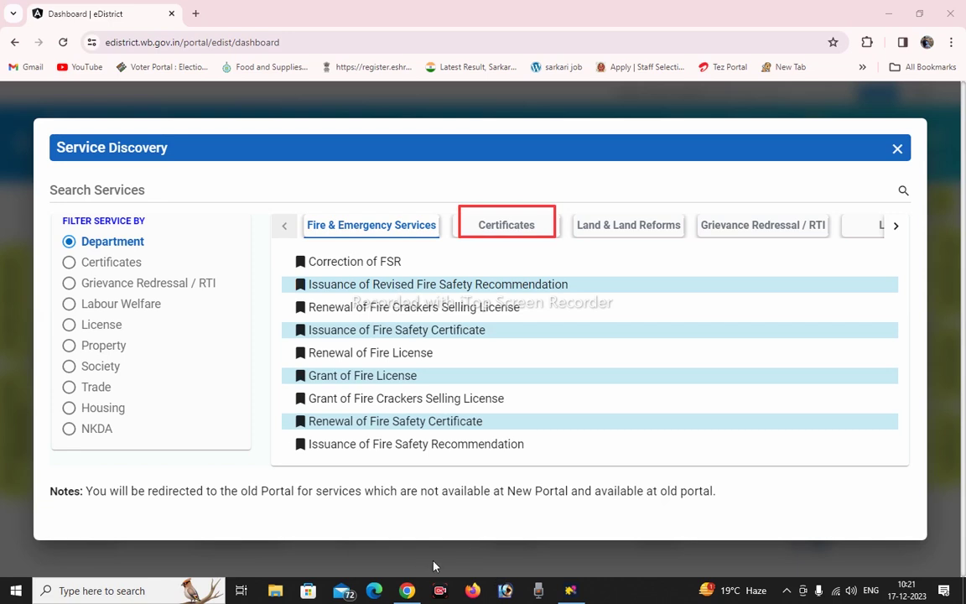
key("Escape")
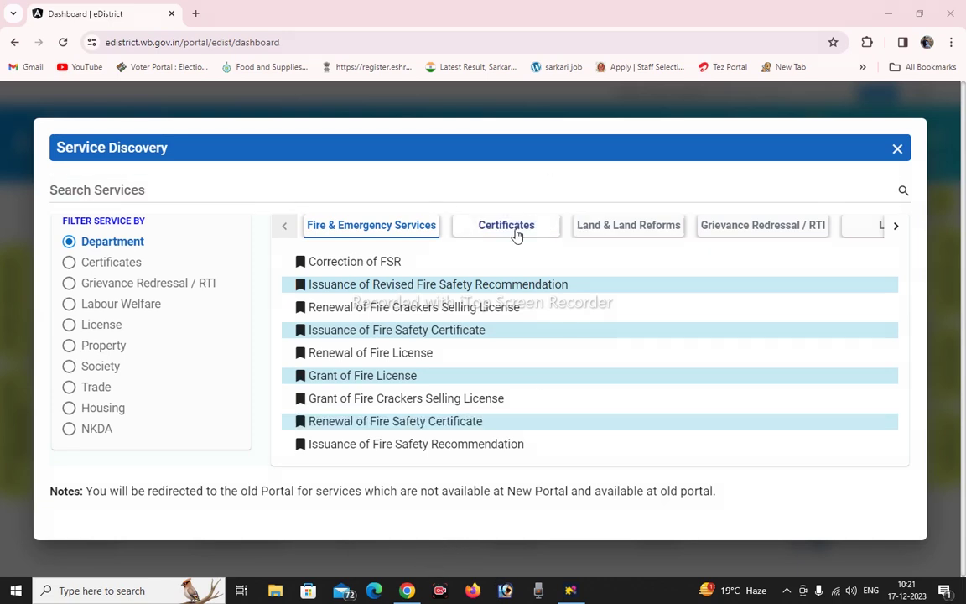
left_click(515, 235)
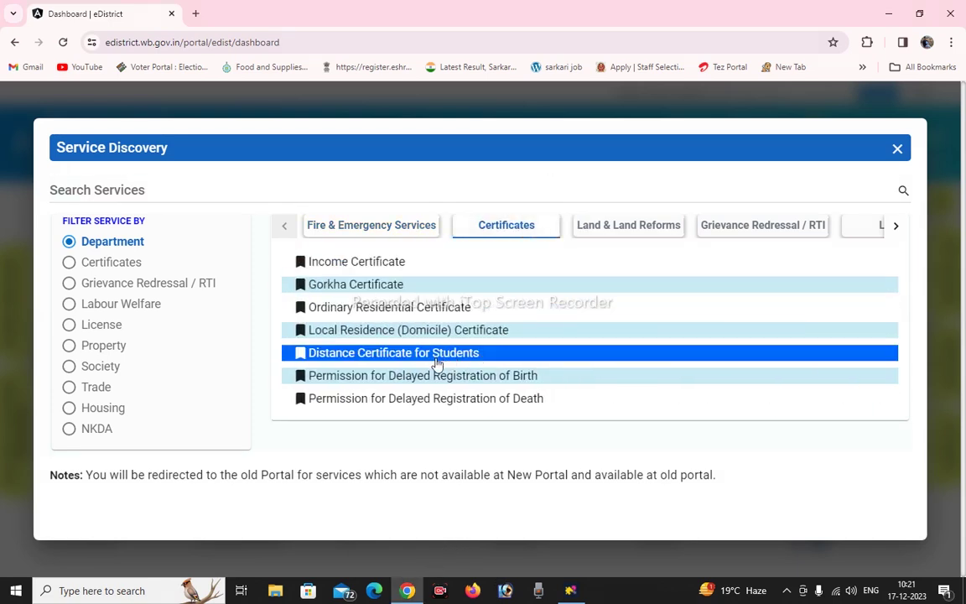
left_click_drag(288, 250, 432, 272)
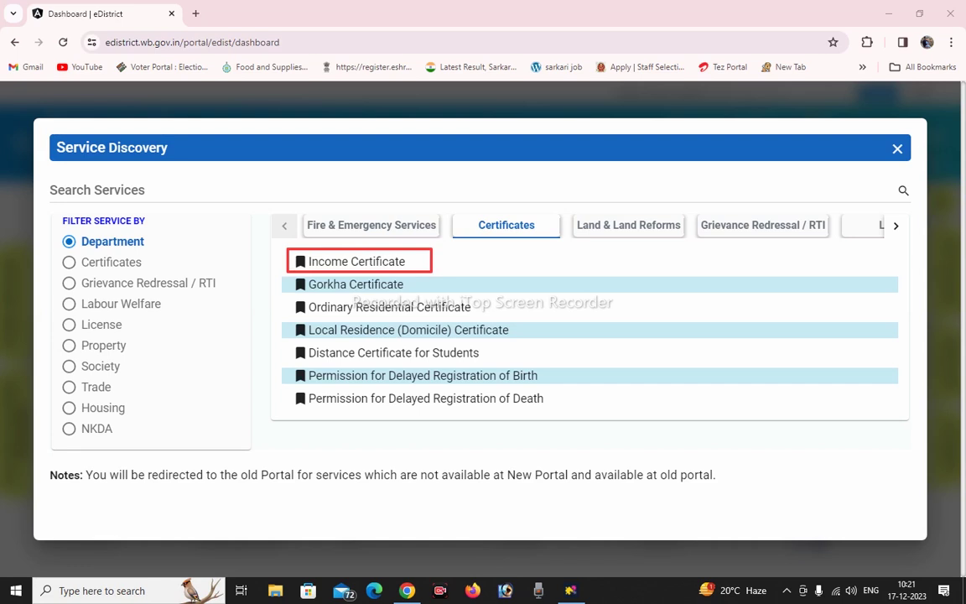
key("ctrl+z")
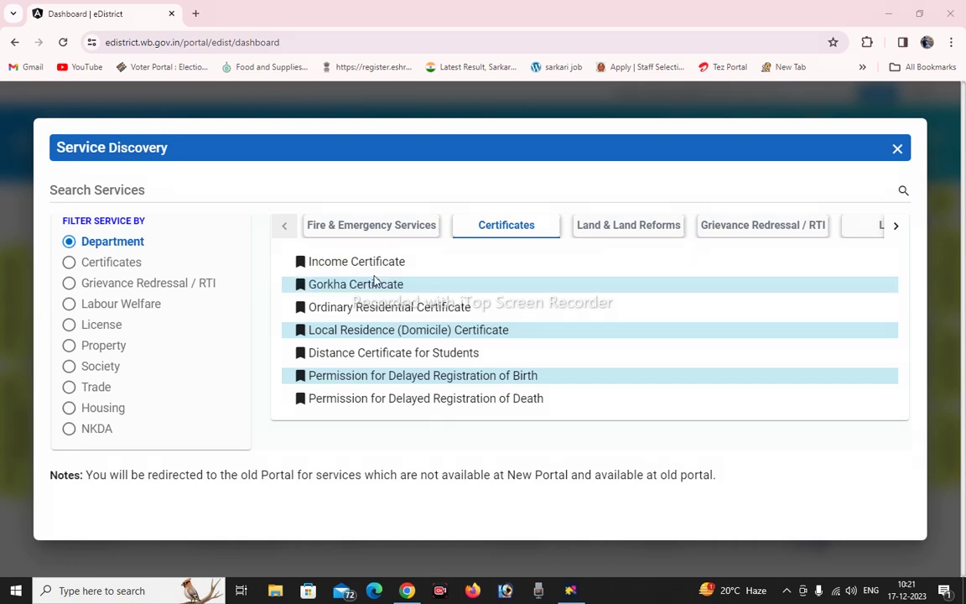
- Choose Income Certificate and accept the criteria dialog to open the step 1/3 form
left_click(360, 261)
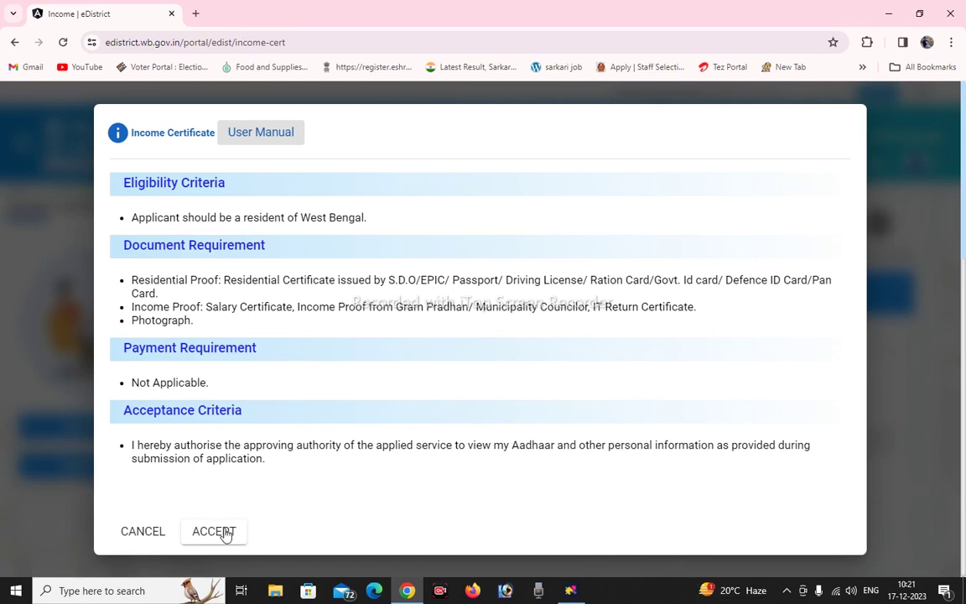
left_click(214, 532)
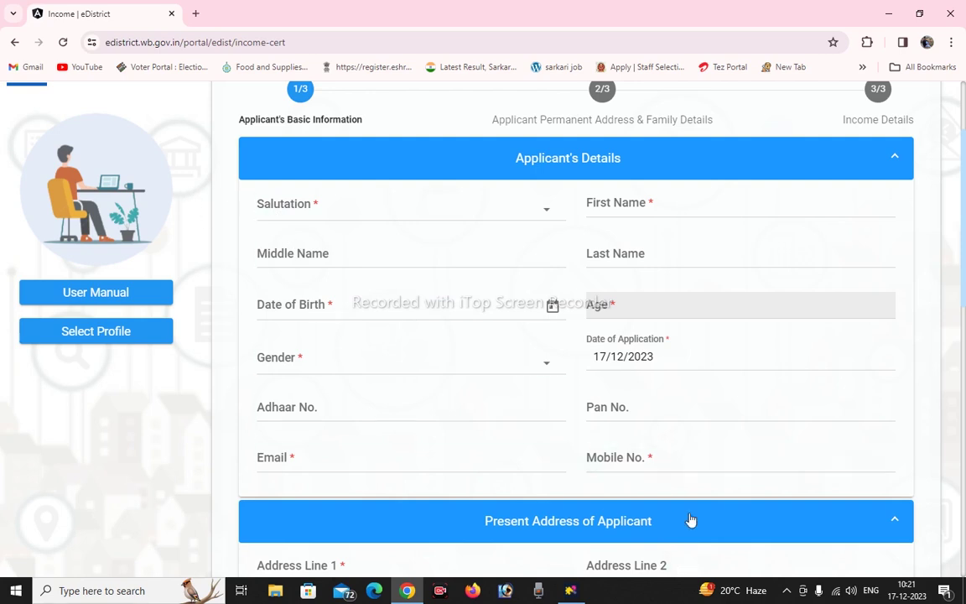
- Set the salutation to Mr., then outline the empty mandatory First Name field in red
left_click(333, 220)
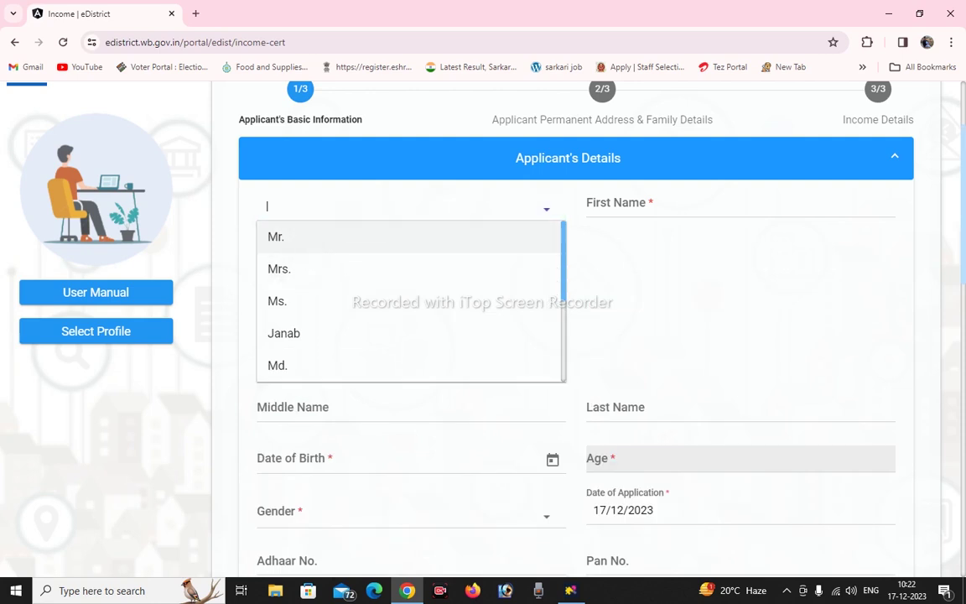
left_click(304, 245)
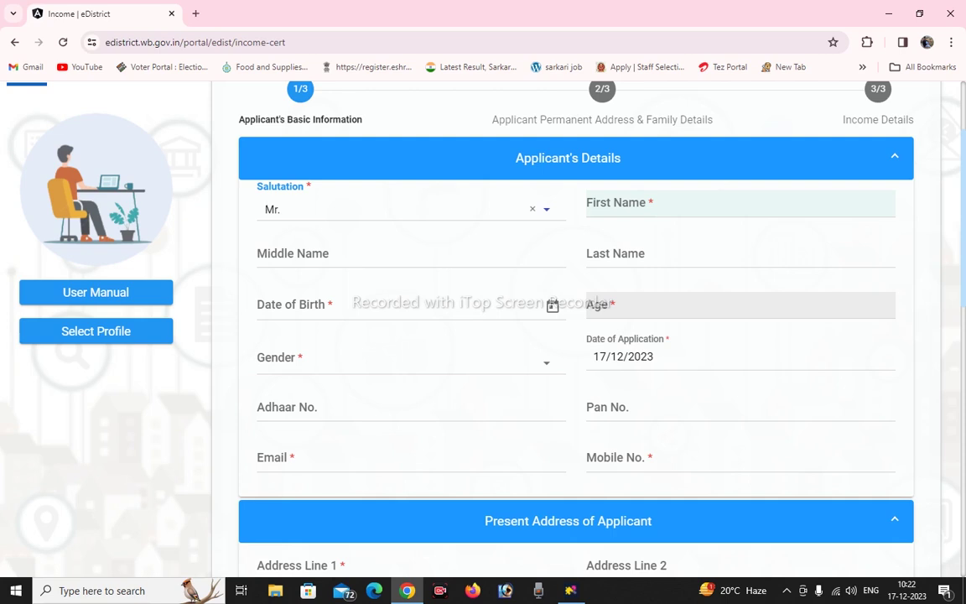
left_click(690, 204)
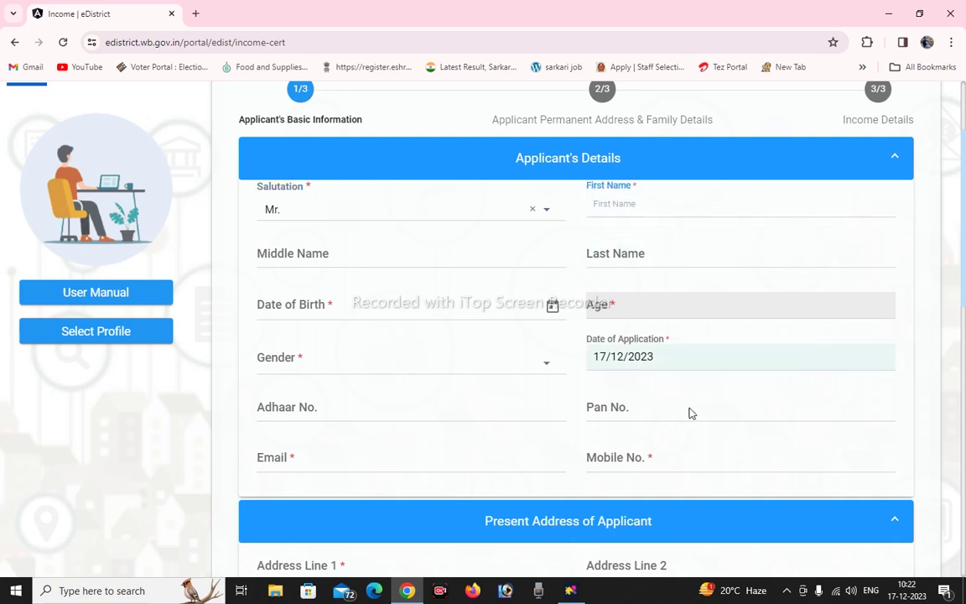
left_click(944, 590)
mouse_move(576, 190)
left_mouse_down()
mouse_move(608, 215)
mouse_move(794, 228)
left_mouse_up()
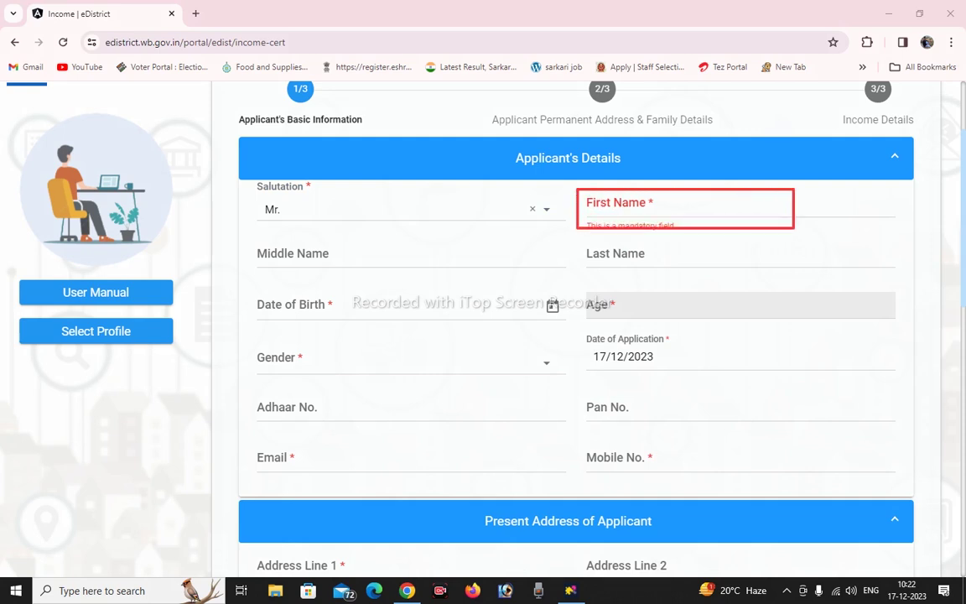
- Outline Middle Name, Last Name, Date of Birth, Gender, Date of Application, Adhaar, Pan, Email and Mobile No
mouse_move(247, 240)
left_mouse_down()
mouse_move(295, 267)
mouse_move(479, 269)
left_mouse_up()
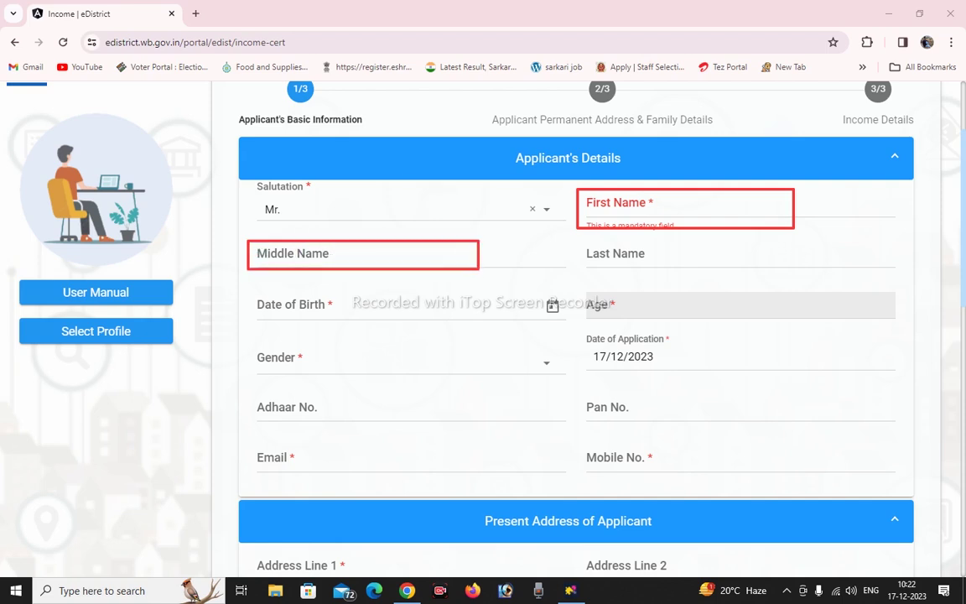
mouse_move(575, 240)
left_mouse_down()
mouse_move(587, 265)
mouse_move(797, 266)
left_mouse_up()
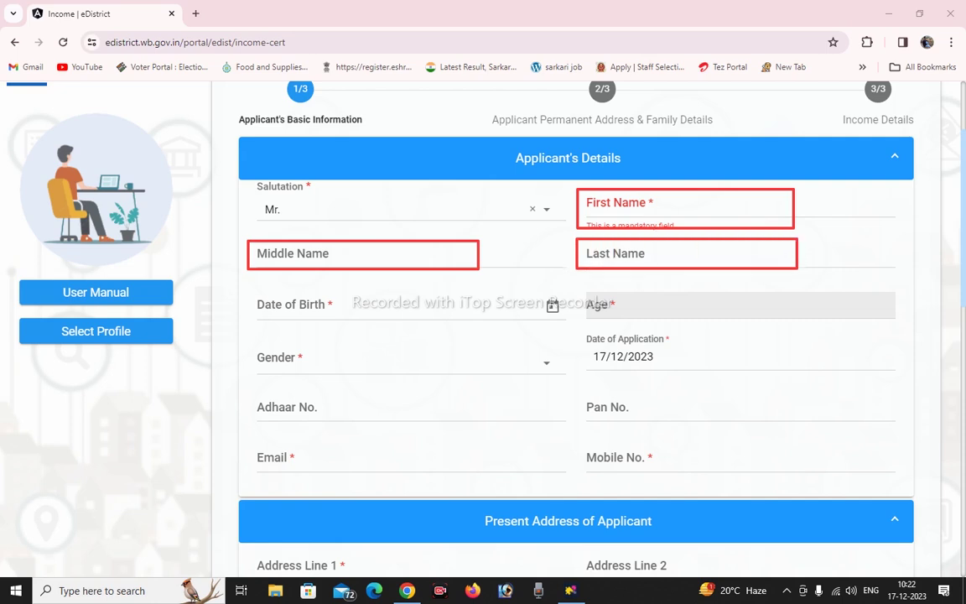
mouse_move(248, 288)
left_mouse_down()
mouse_move(349, 322)
mouse_move(392, 321)
left_mouse_up()
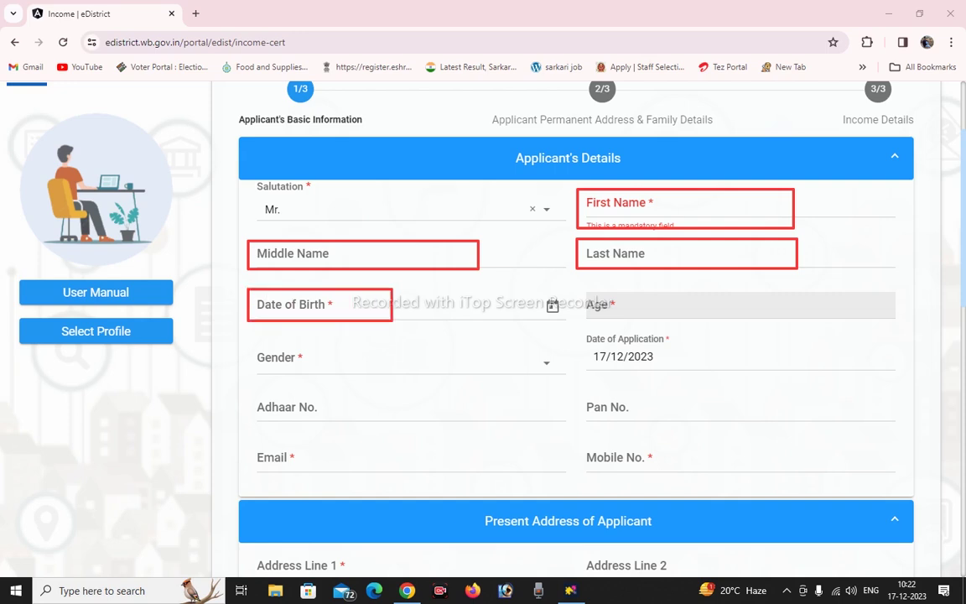
left_click_drag(537, 296, 567, 316)
mouse_move(247, 344)
left_mouse_down()
mouse_move(302, 372)
mouse_move(428, 373)
left_mouse_up()
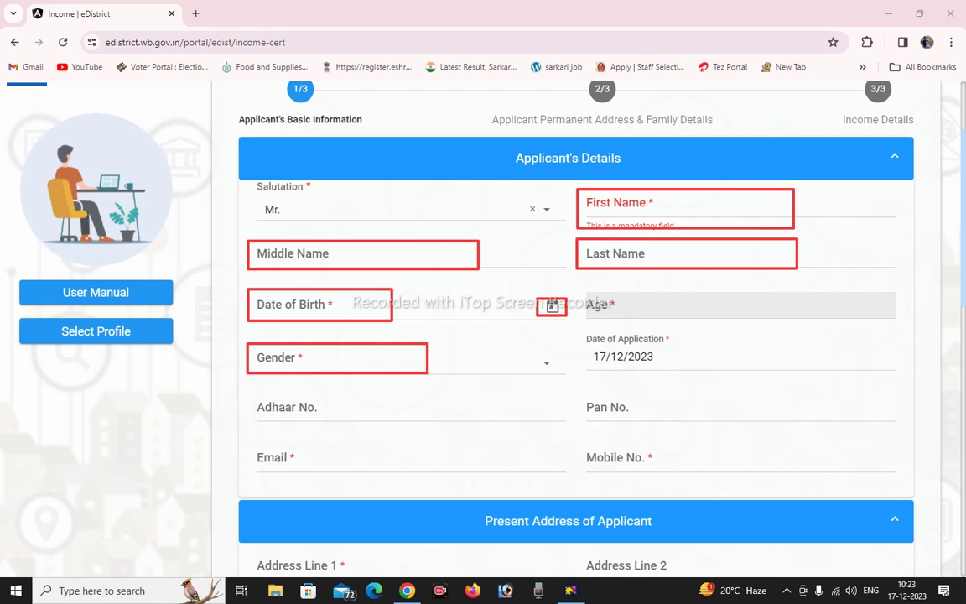
left_click_drag(583, 332, 720, 367)
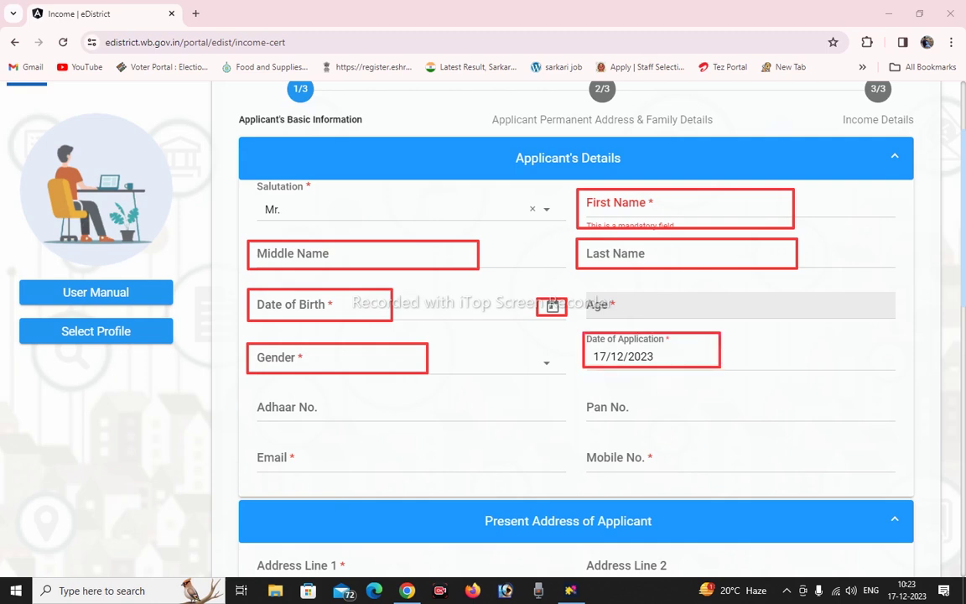
mouse_move(243, 388)
left_mouse_down()
mouse_move(248, 404)
mouse_move(405, 424)
left_mouse_up()
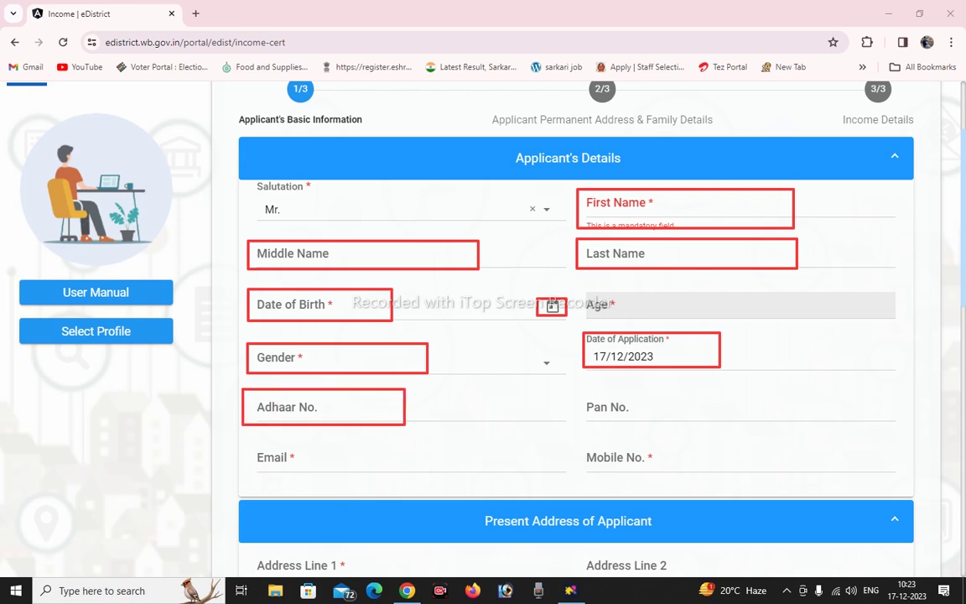
mouse_move(577, 387)
left_mouse_down()
mouse_move(629, 416)
mouse_move(737, 422)
left_mouse_up()
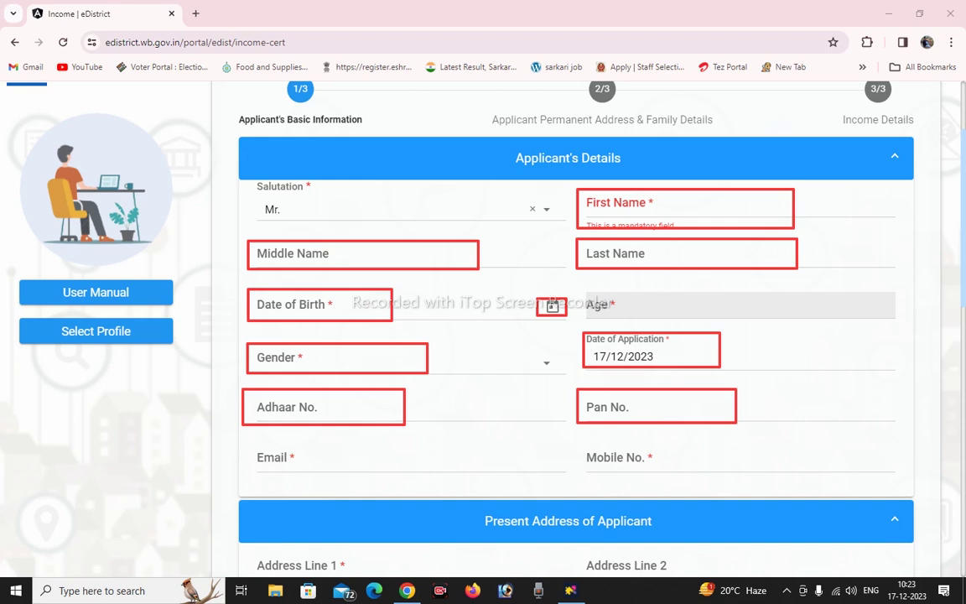
mouse_move(246, 441)
left_mouse_down()
mouse_move(353, 471)
mouse_move(427, 478)
left_mouse_up()
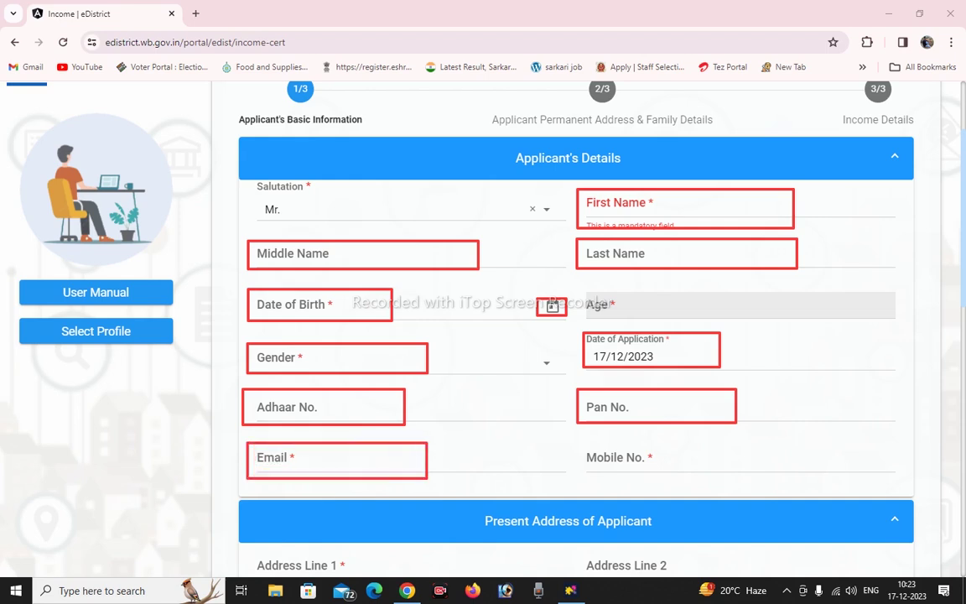
mouse_move(577, 443)
left_mouse_down()
mouse_move(653, 472)
mouse_move(741, 473)
left_mouse_up()
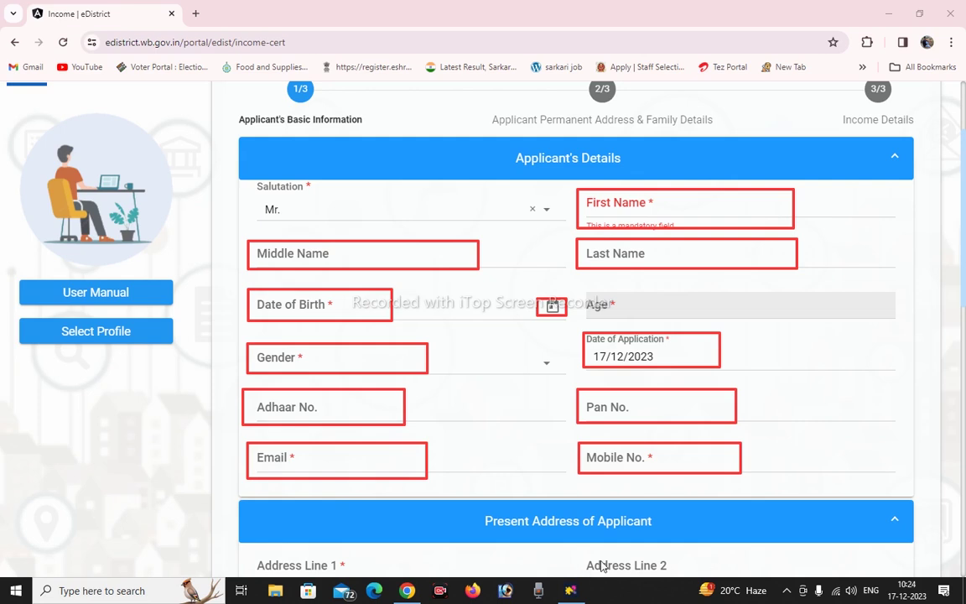
scroll(663, 567, "down", 5)
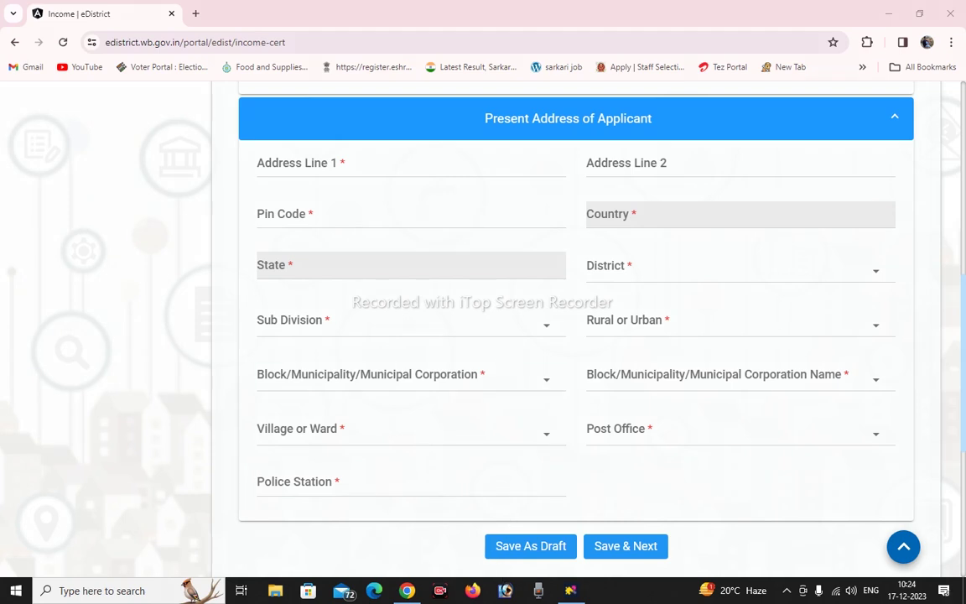
- Outline the Present Address heading, Address Line 1, Address Line 2 and Pin Code fields
mouse_move(480, 101)
left_mouse_down()
mouse_move(509, 131)
mouse_move(711, 120)
mouse_move(663, 134)
left_mouse_up()
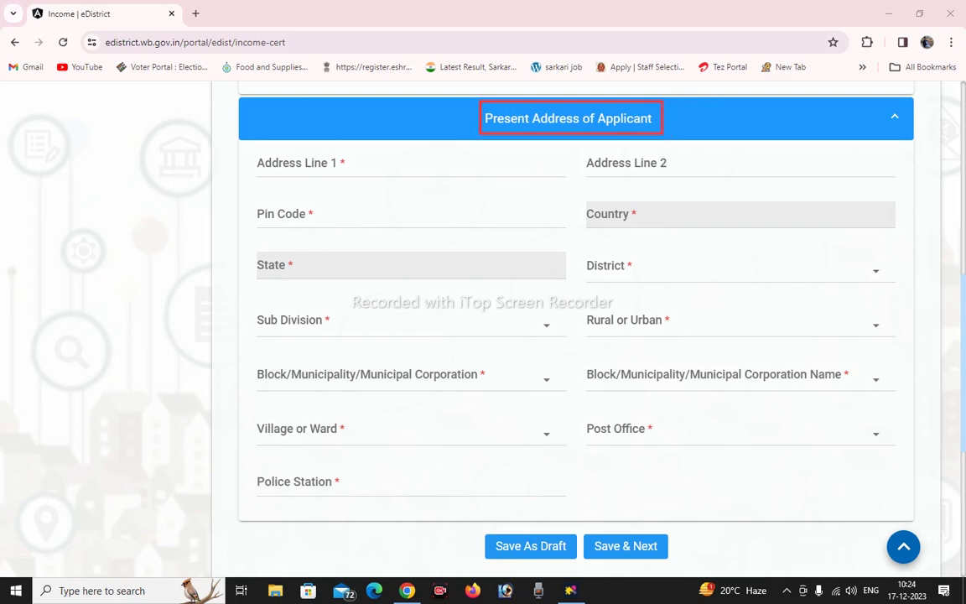
left_click_drag(250, 152, 436, 174)
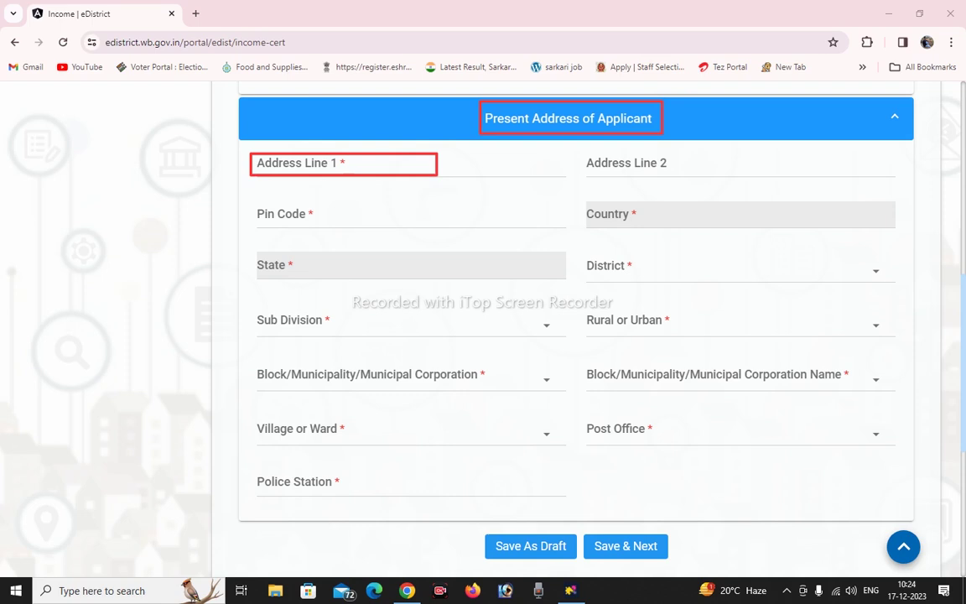
mouse_move(577, 151)
left_mouse_down()
mouse_move(606, 168)
mouse_move(746, 166)
mouse_move(763, 179)
left_mouse_up()
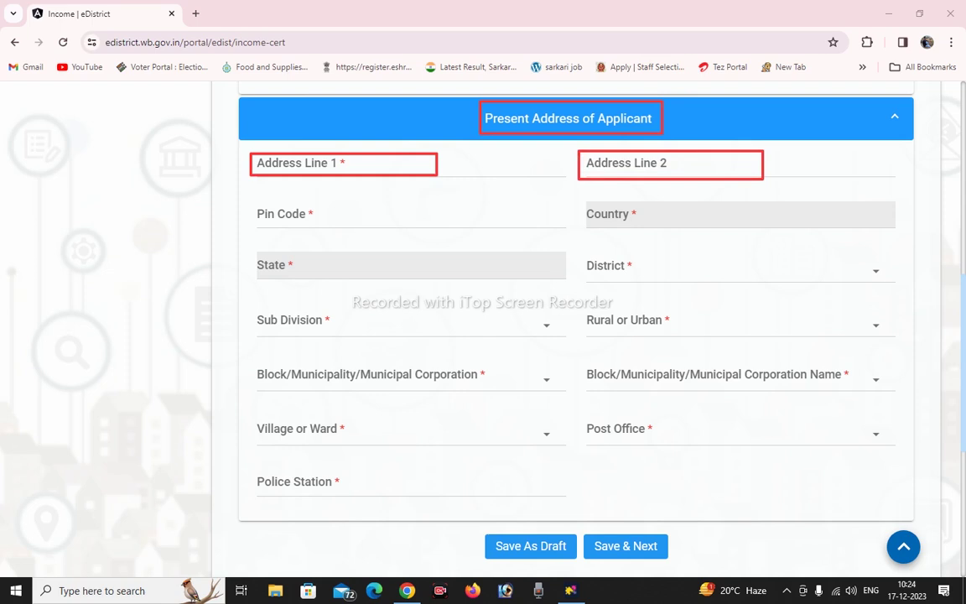
mouse_move(249, 199)
left_mouse_down()
mouse_move(287, 228)
mouse_move(386, 227)
left_mouse_up()
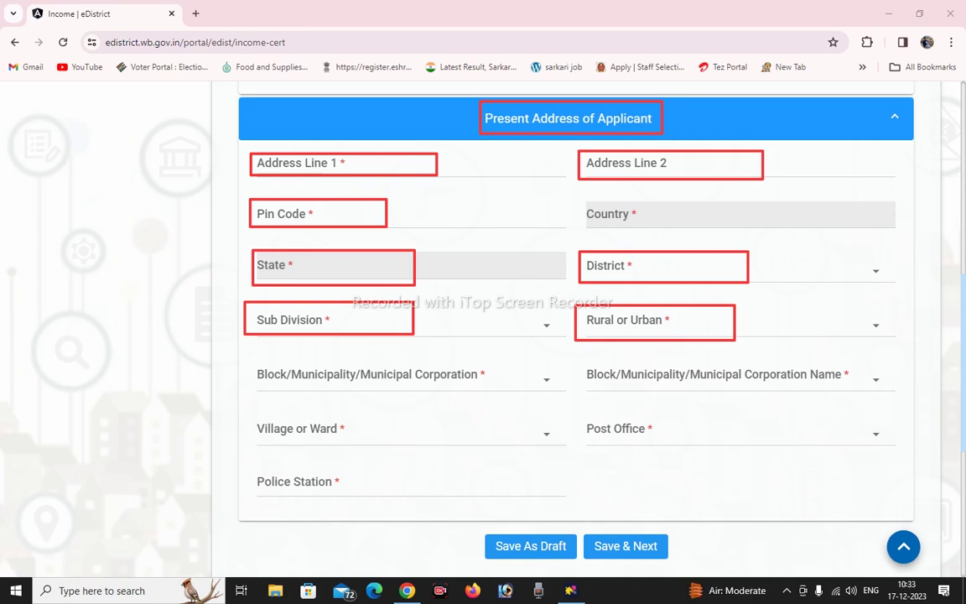
- Outline Block/Municipality, its Name, Village/Ward, Post Office and Police Station, then mark Save & Next
left_click_drag(251, 362, 522, 394)
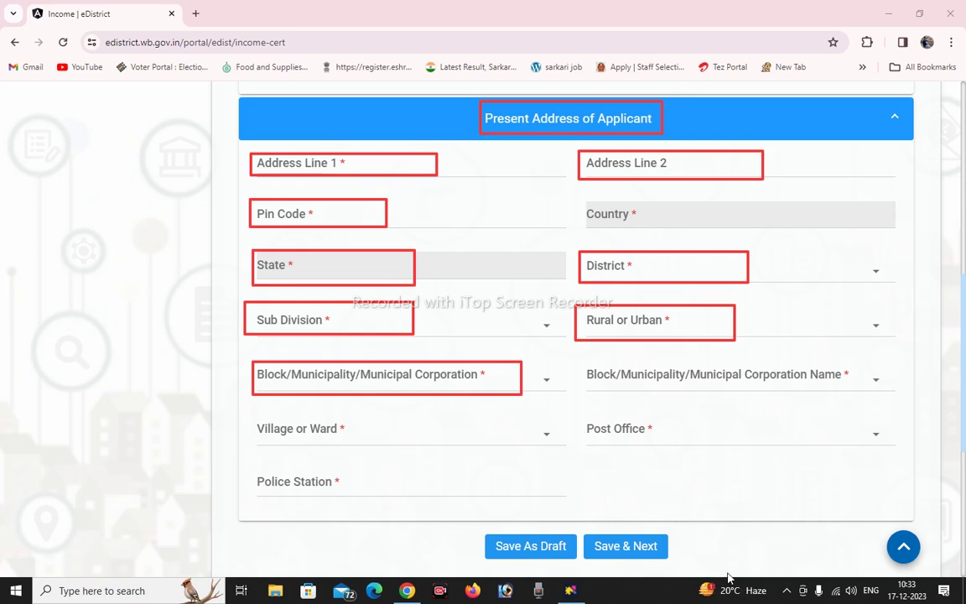
mouse_move(579, 362)
left_mouse_down()
mouse_move(649, 388)
mouse_move(895, 397)
left_mouse_up()
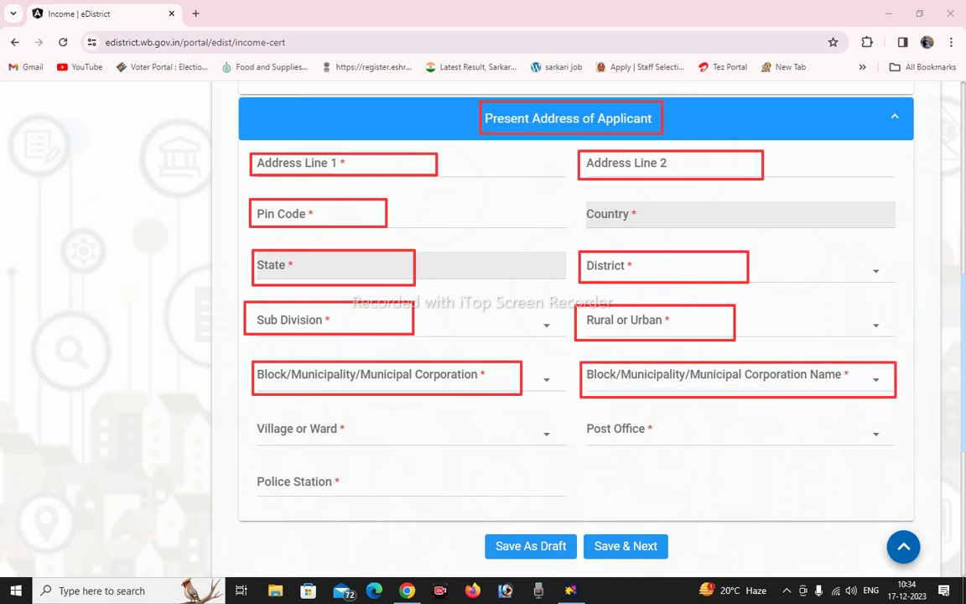
mouse_move(252, 418)
left_mouse_down()
mouse_move(312, 438)
mouse_move(454, 448)
left_mouse_up()
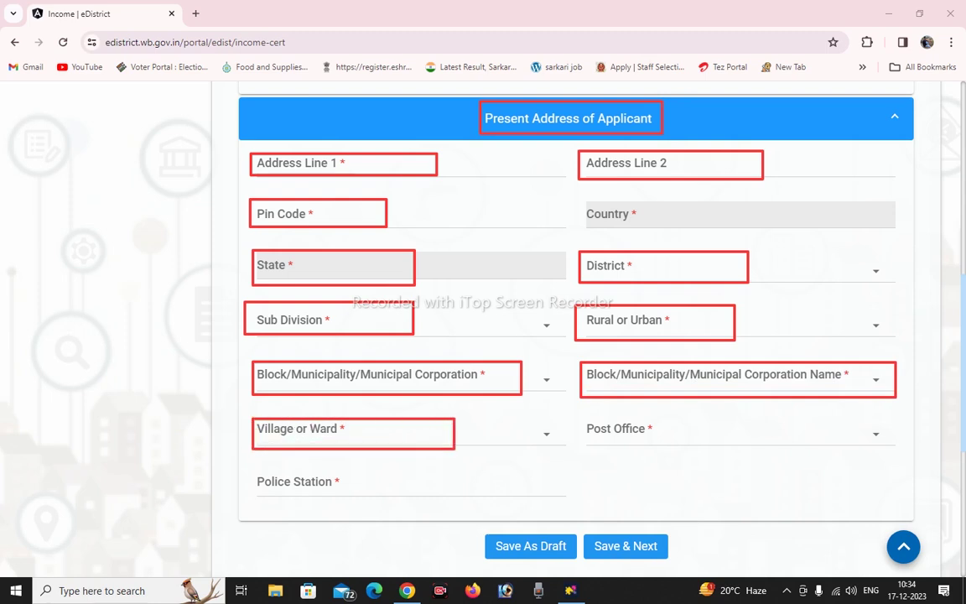
mouse_move(577, 417)
left_mouse_down()
mouse_move(594, 435)
mouse_move(841, 444)
left_mouse_up()
mouse_move(248, 469)
left_mouse_down()
mouse_move(313, 492)
mouse_move(414, 500)
left_mouse_up()
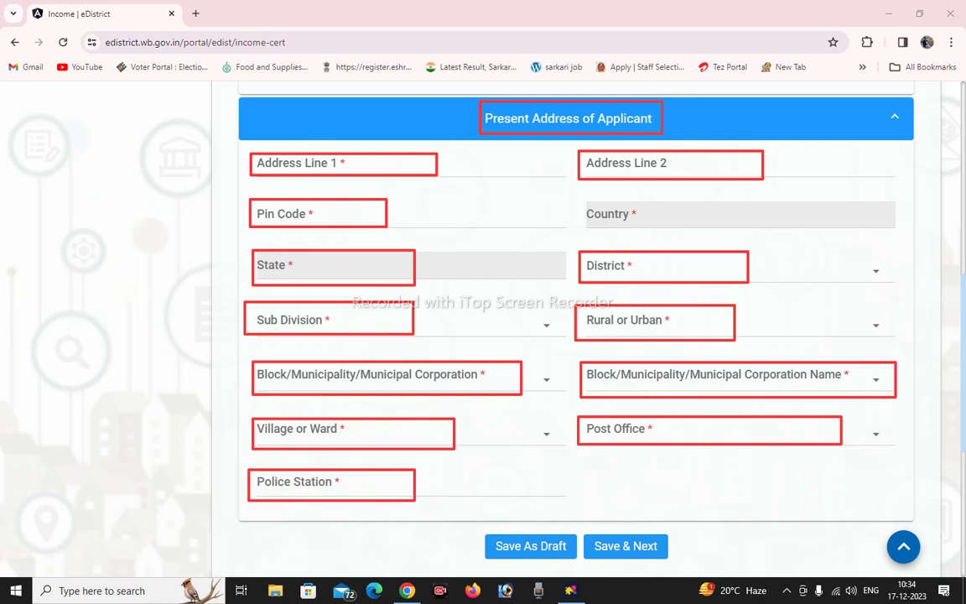
scroll(515, 503, "down", 2)
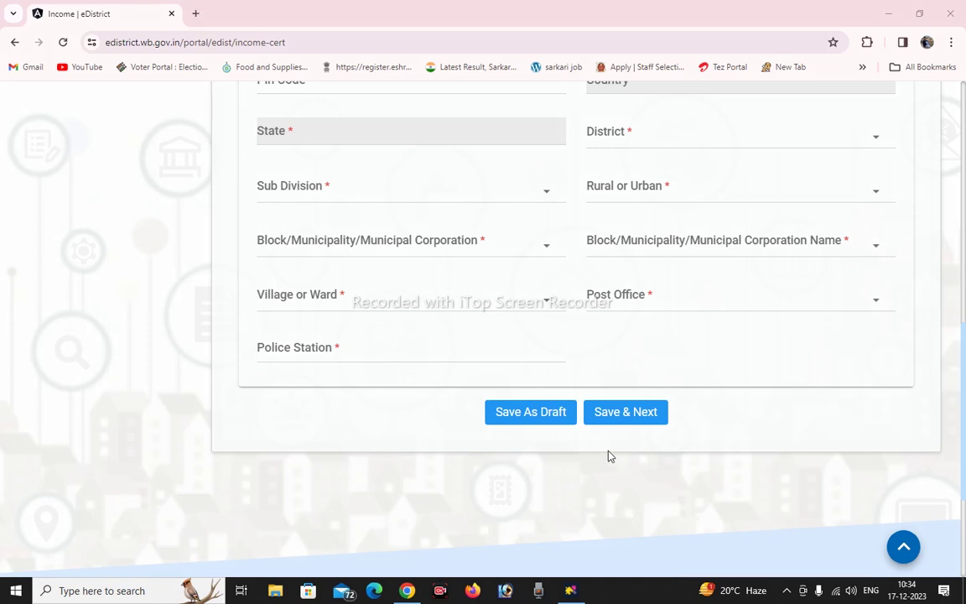
mouse_move(580, 395)
left_mouse_down()
mouse_move(582, 405)
mouse_move(675, 423)
mouse_move(685, 434)
left_mouse_up()
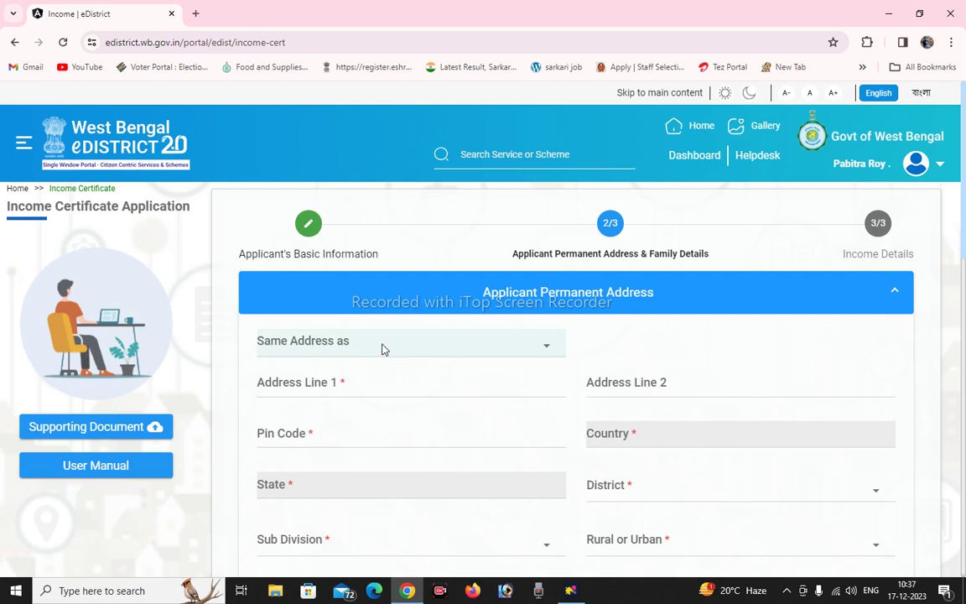
left_click(382, 349)
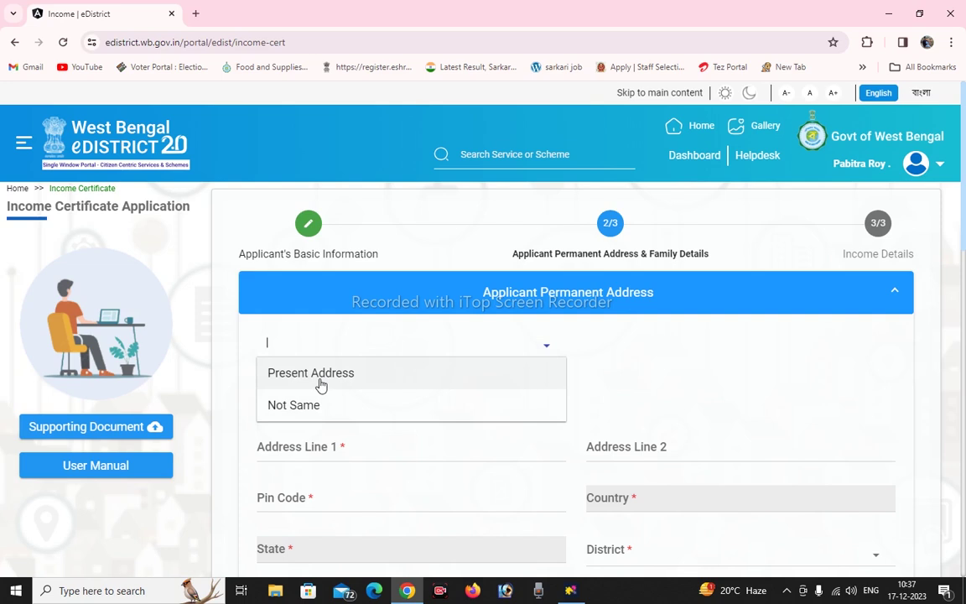
left_click(320, 374)
scroll(422, 401, "down", 4)
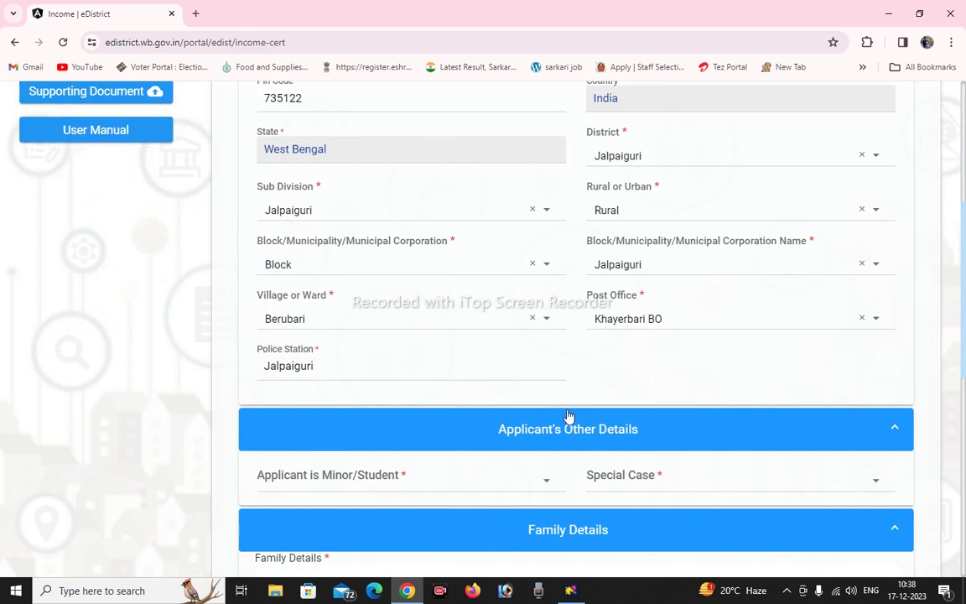
- In Applicant's Other Details, choose NO for Minor/Student and Un-married for Special Case
scroll(545, 410, "down", 1)
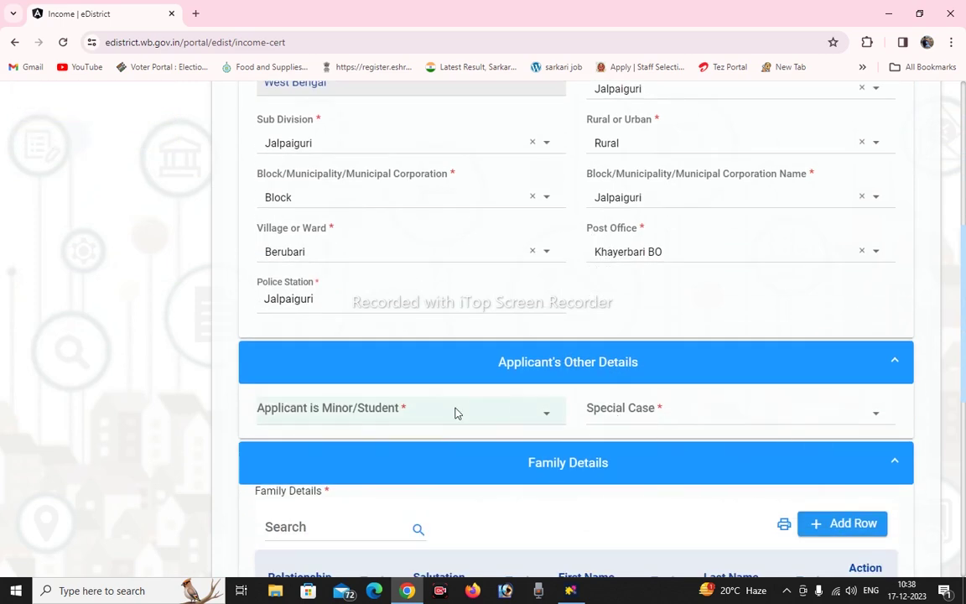
left_click(405, 421)
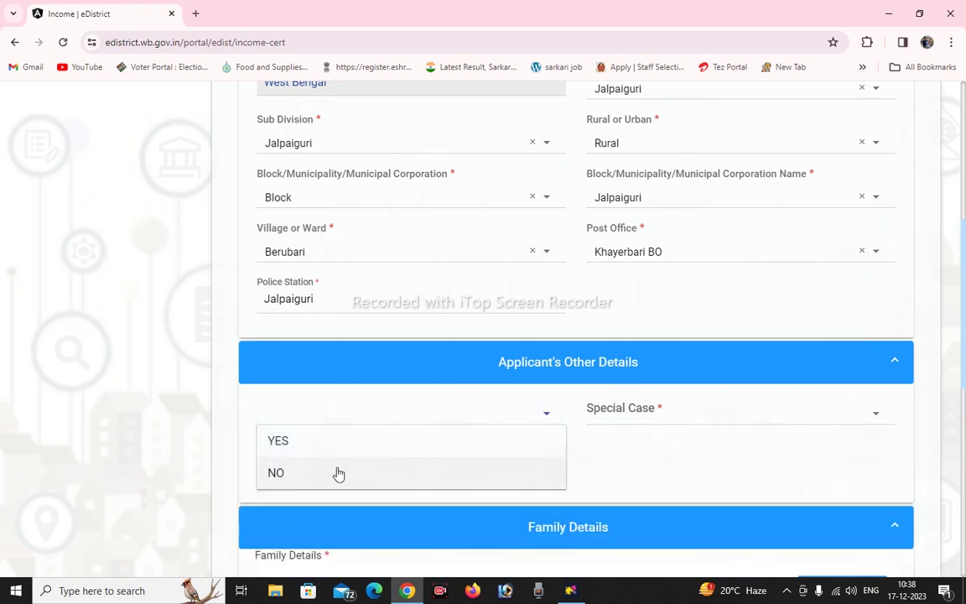
left_click(537, 472)
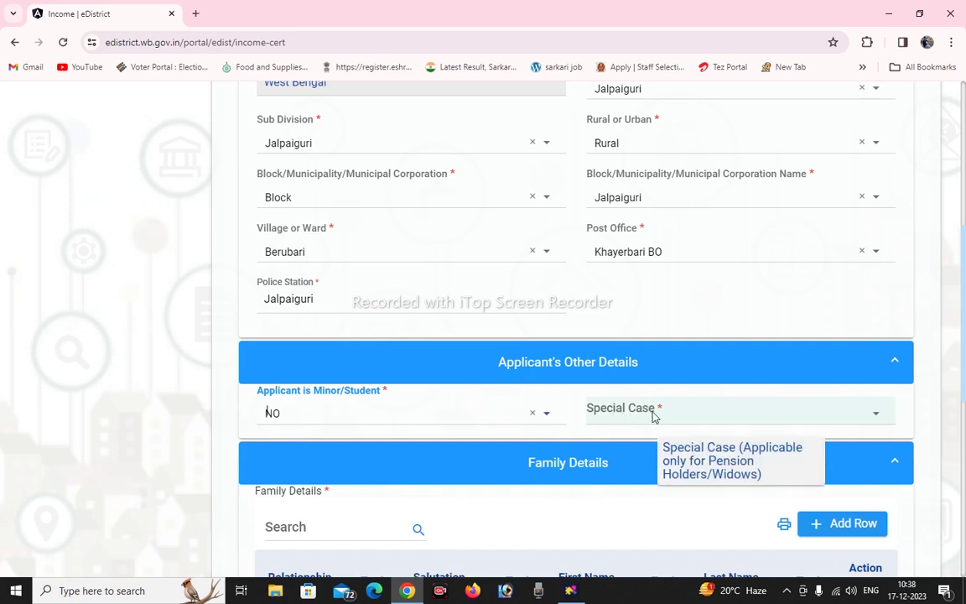
left_click(653, 414)
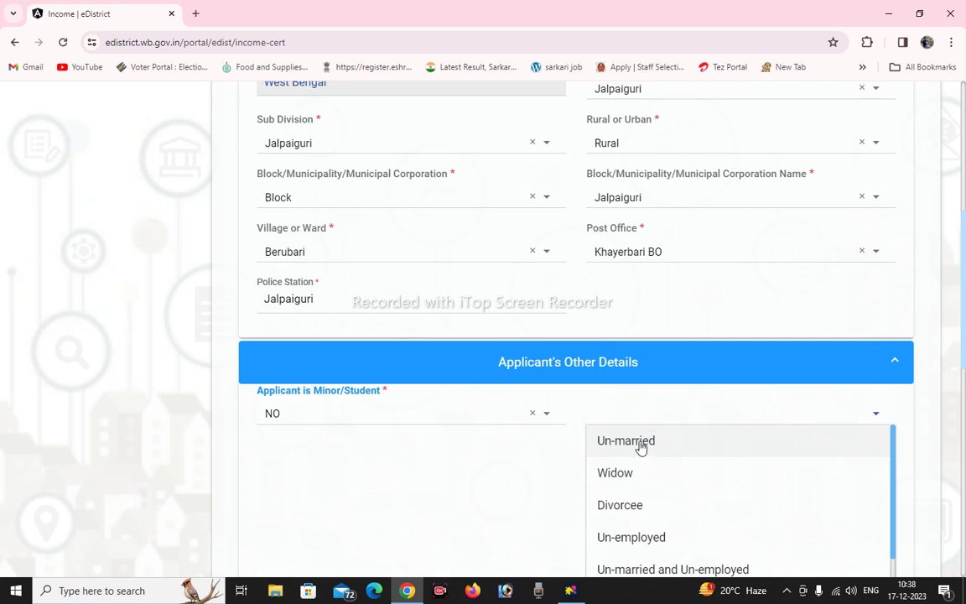
left_click(640, 448)
scroll(621, 450, "down", 2)
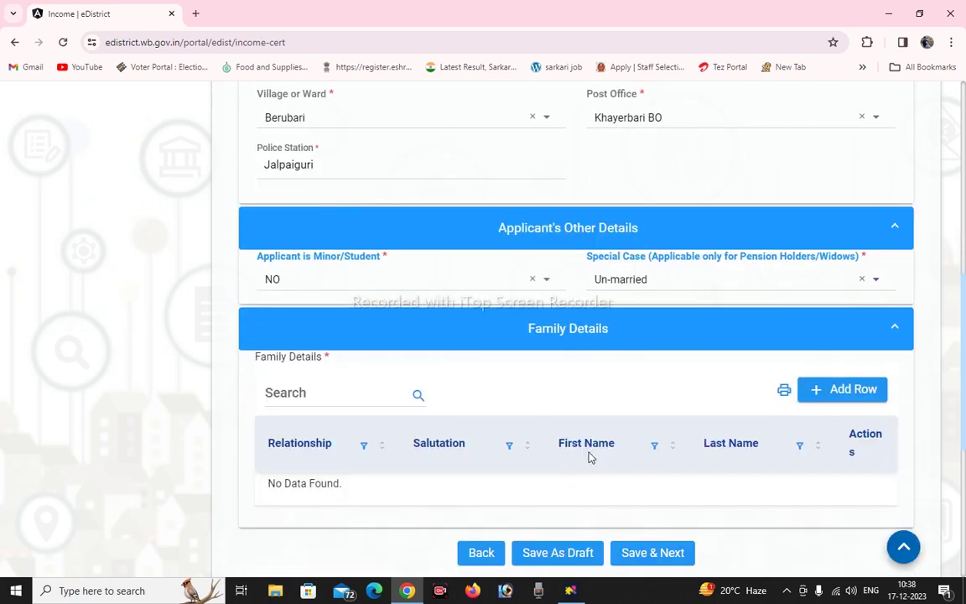
scroll(501, 464, "down", 1)
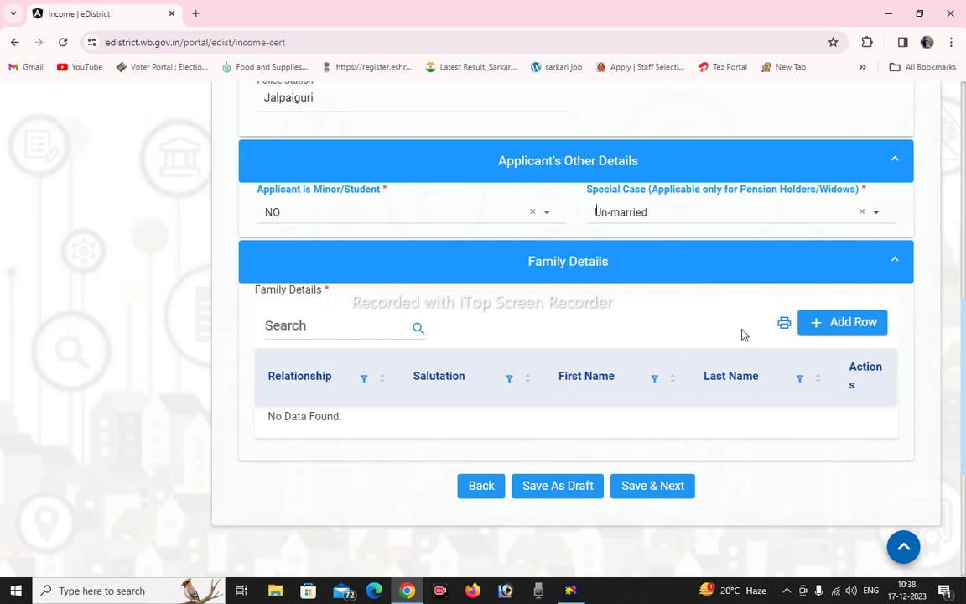
- Add the father, salutation Mr., as a Family Details row, then save and continue to Income Details
left_click(821, 329)
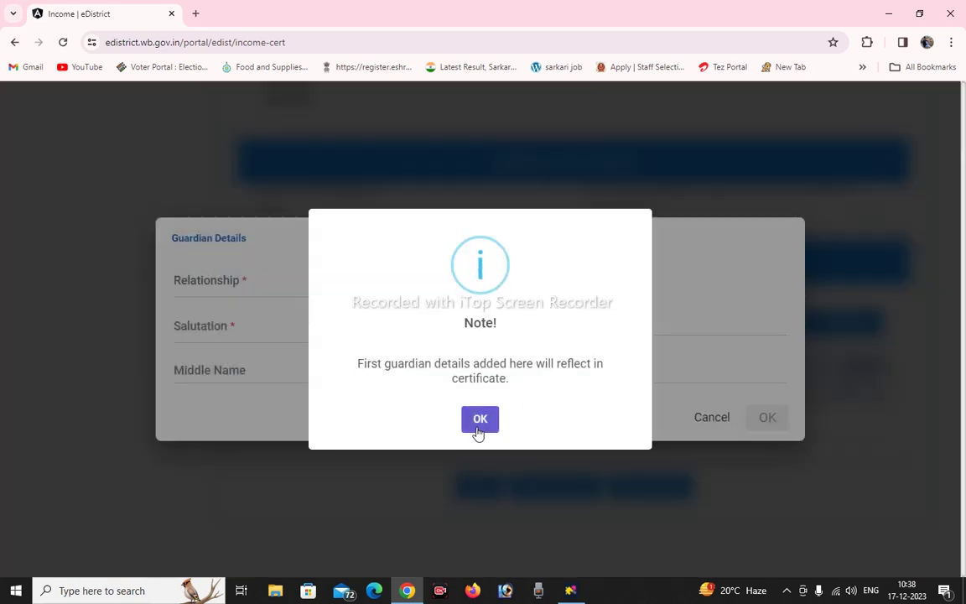
left_click(478, 421)
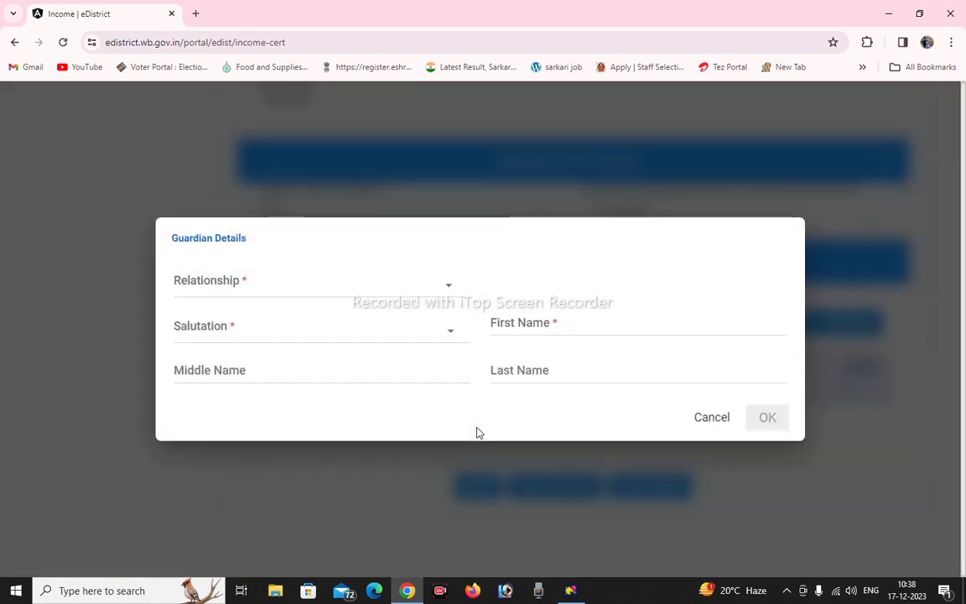
left_click(281, 287)
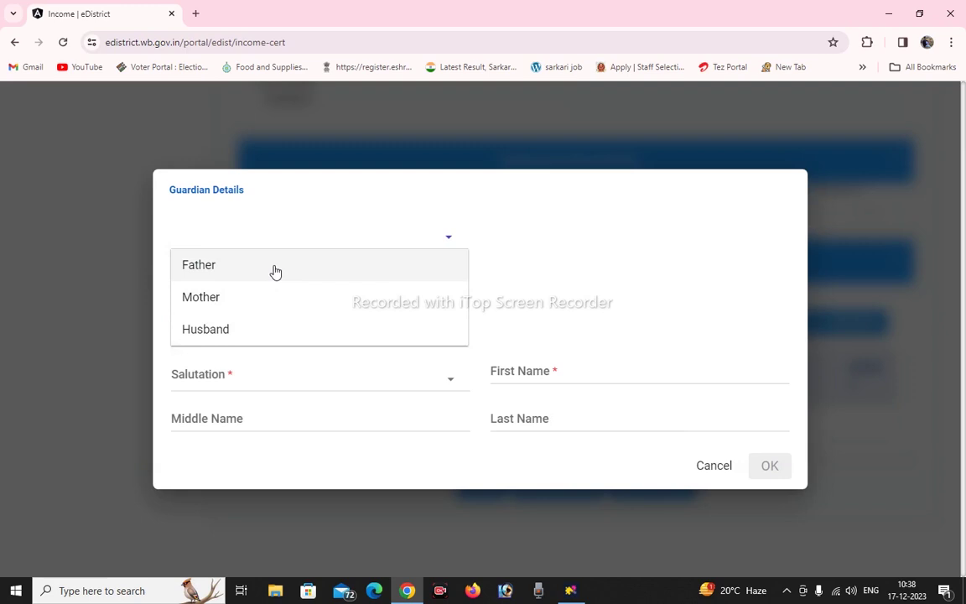
left_click(275, 266)
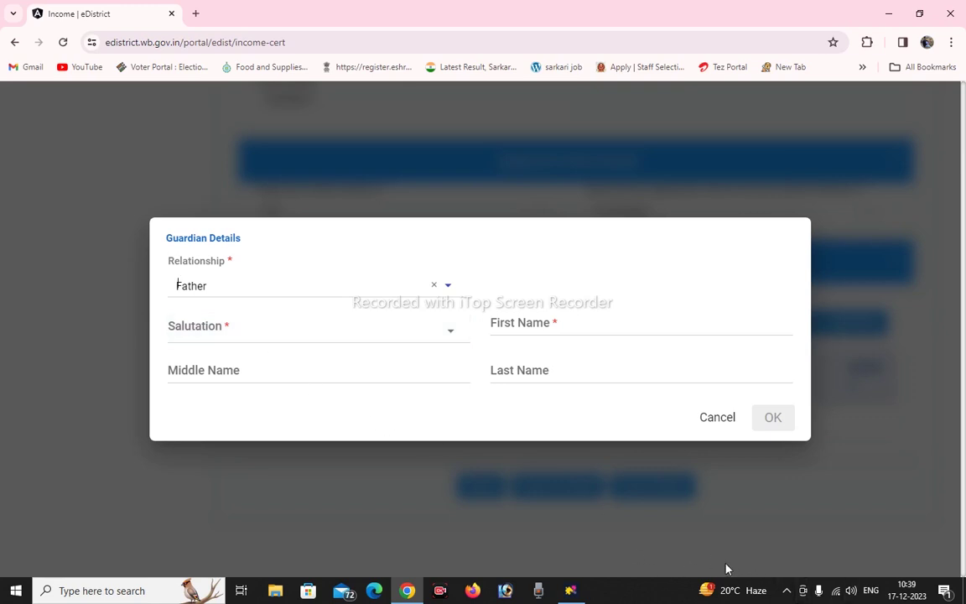
left_click(251, 336)
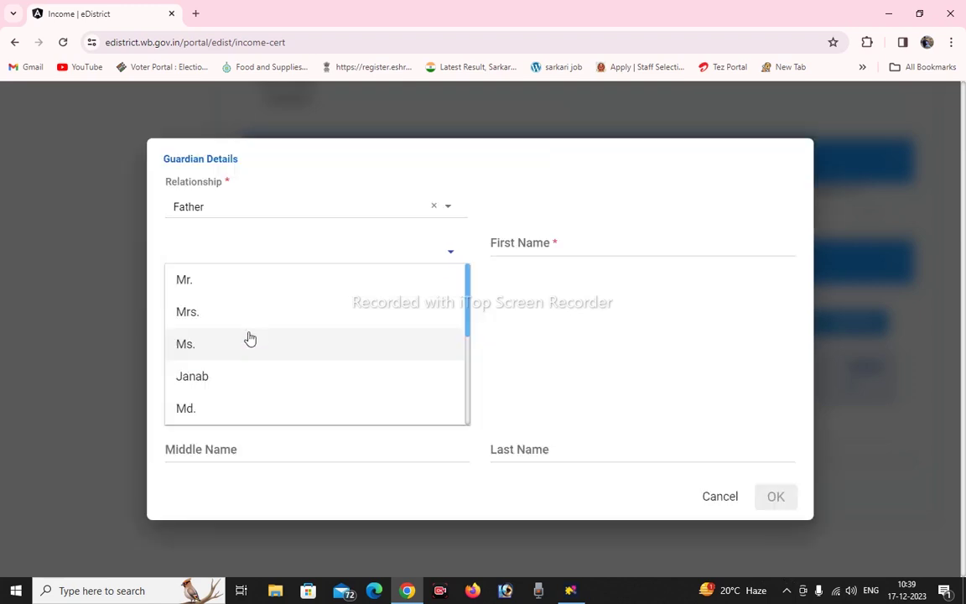
left_click(222, 279)
left_click(587, 323)
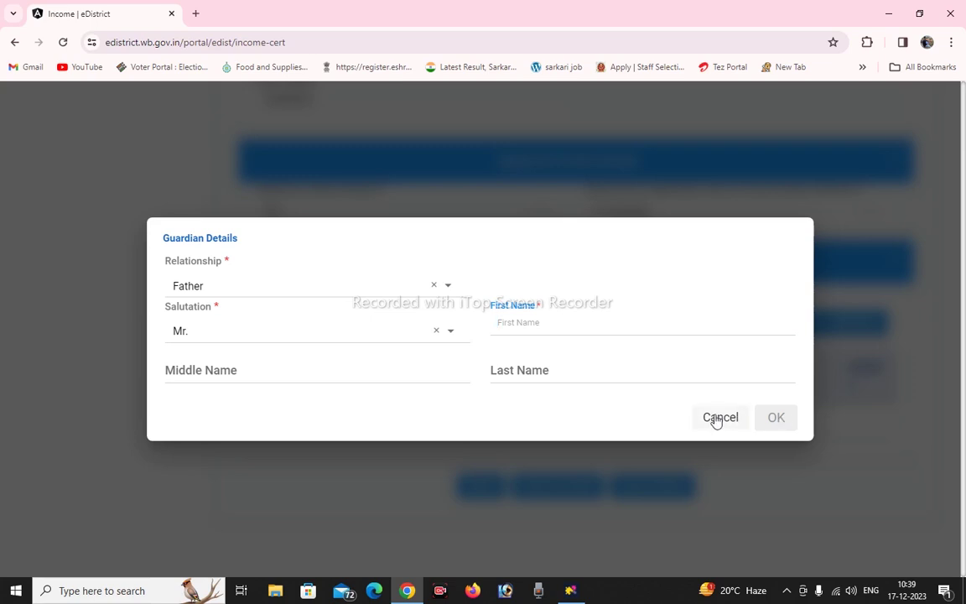
left_click(723, 565)
scroll(741, 485, "down", 1)
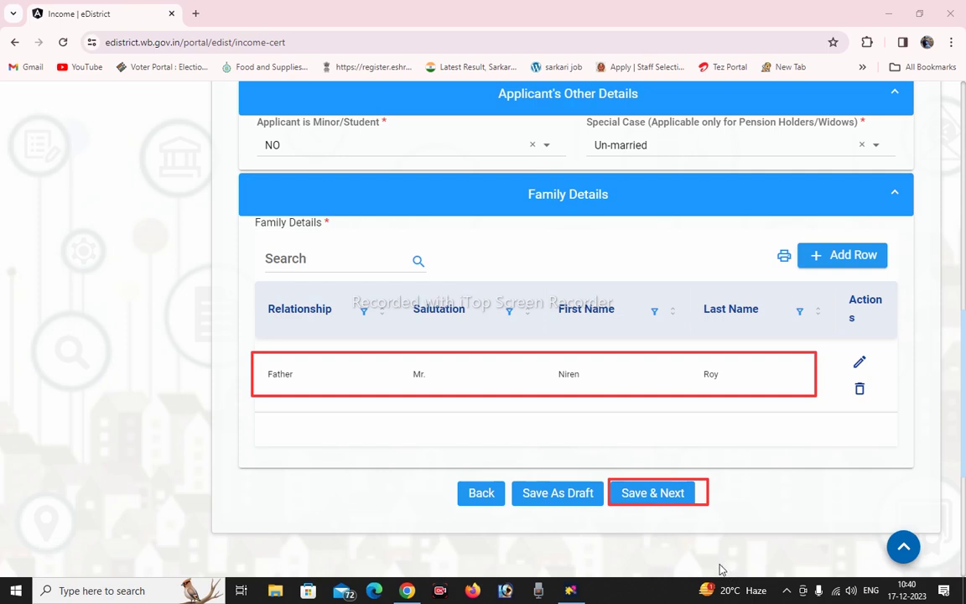
left_click(652, 493)
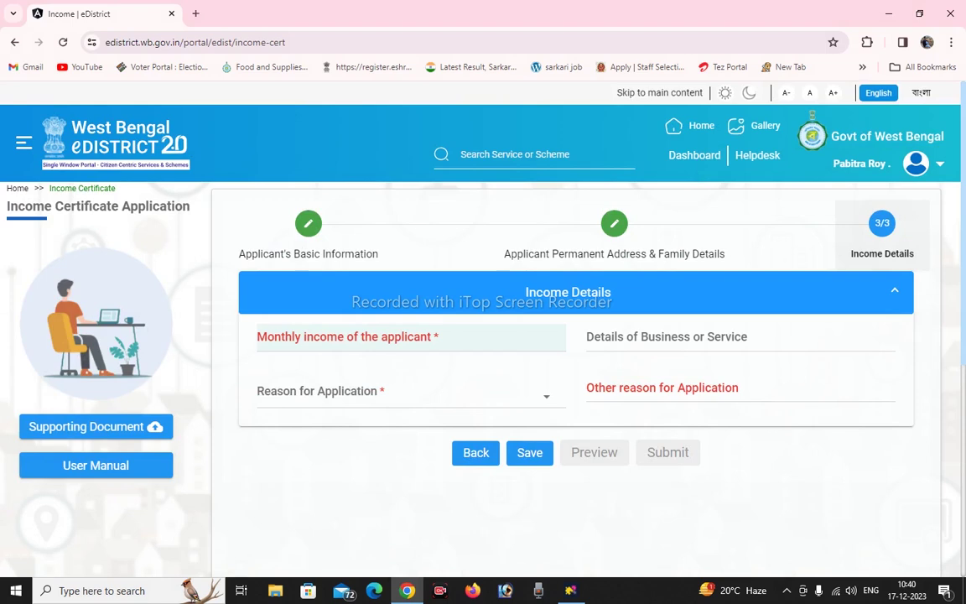
- Focus the Monthly income field and open, then close, the Reason for Application list without choosing
left_click(411, 337)
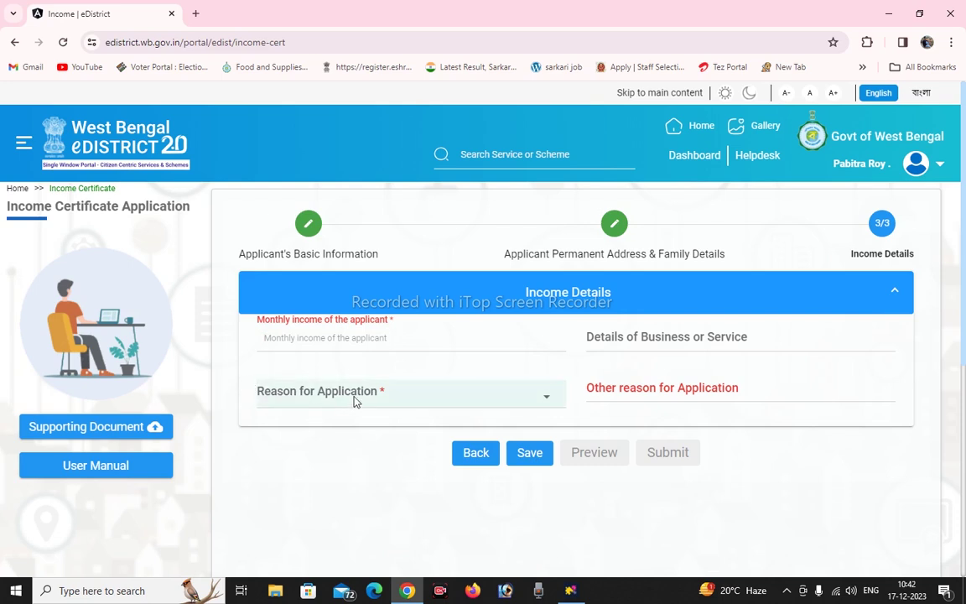
left_click(385, 399)
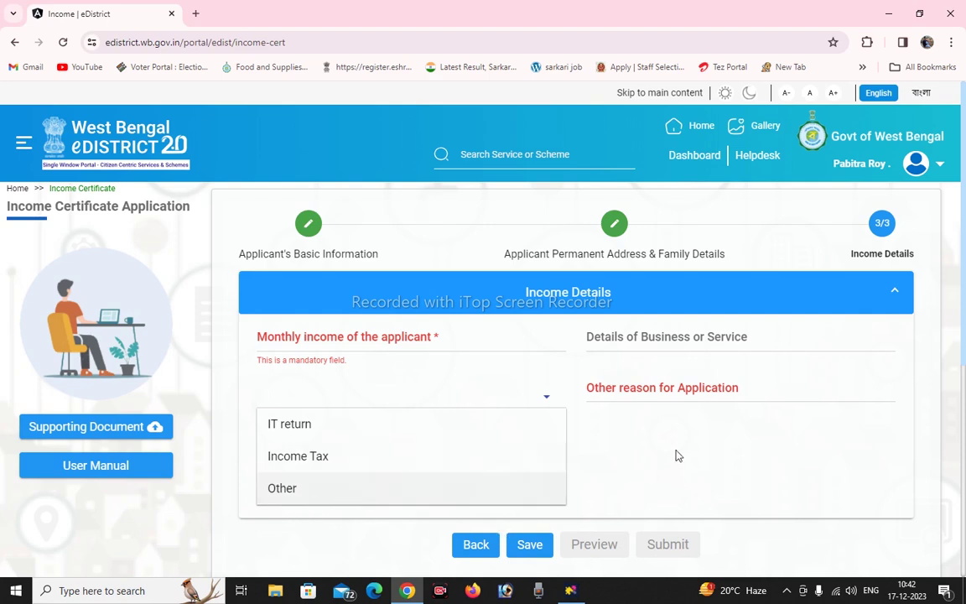
left_click(641, 419)
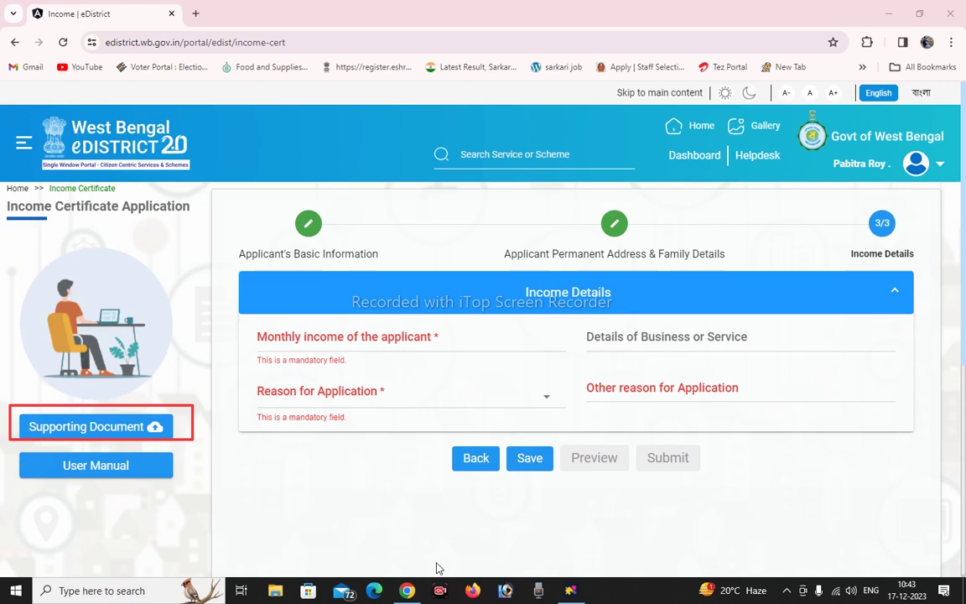
- Open the Supporting Document list and tick the I accept declaration in the Documents dialog
left_click(163, 425)
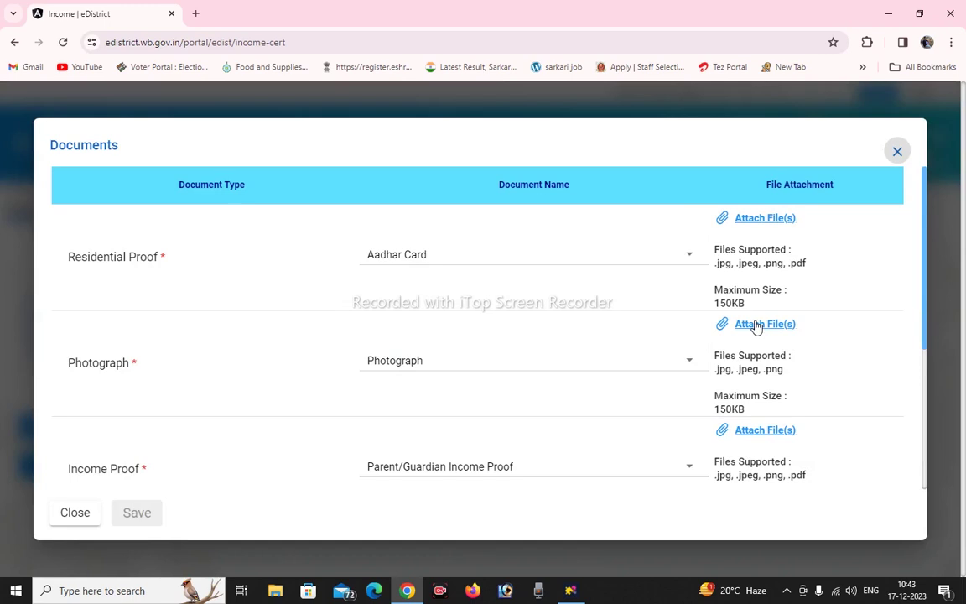
scroll(560, 479, "down", 3)
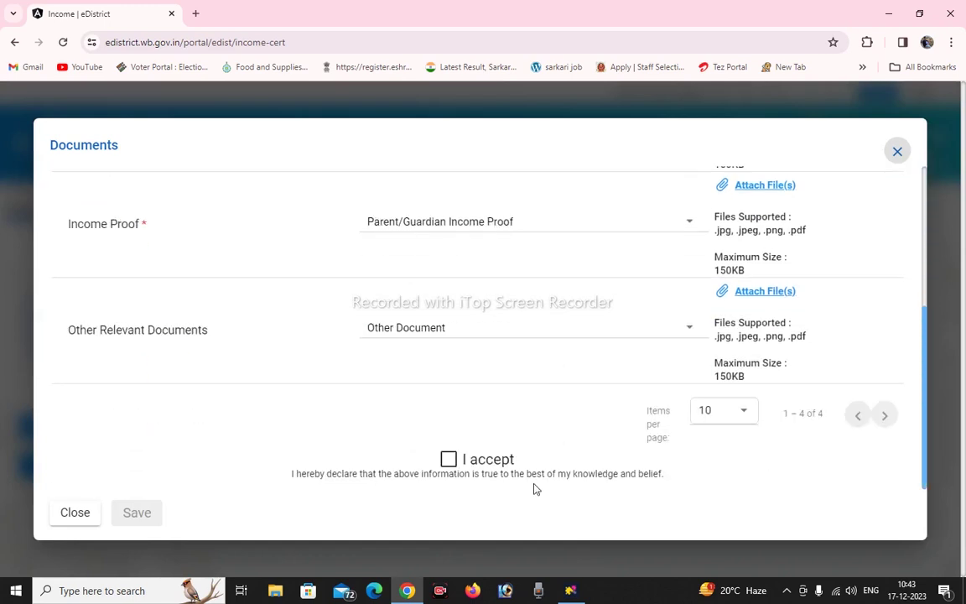
left_click(448, 461)
- Close the Documents dialog to return to the Income Details form, monthly income 5000 and reason Other
left_click(710, 564)
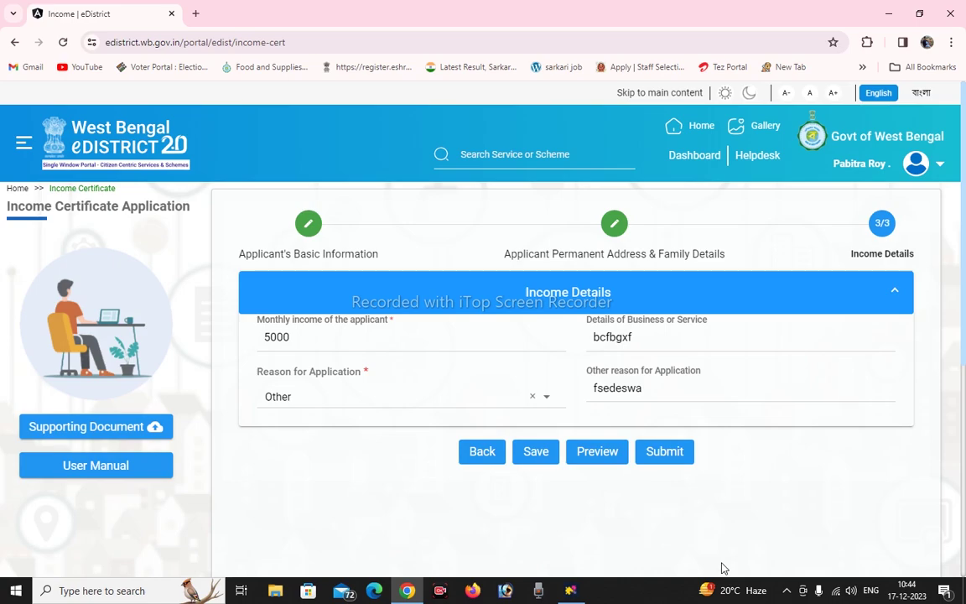
key("F9")
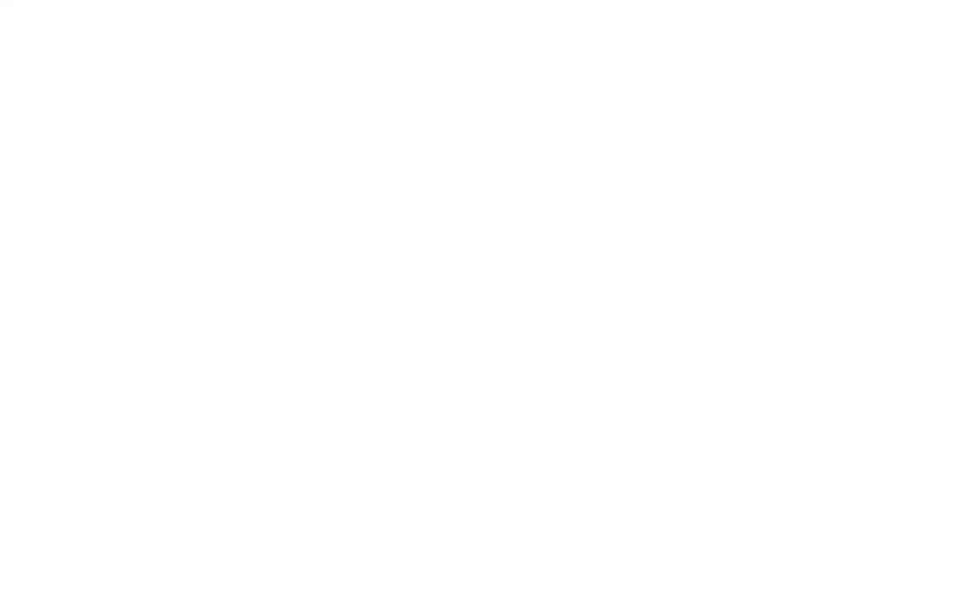